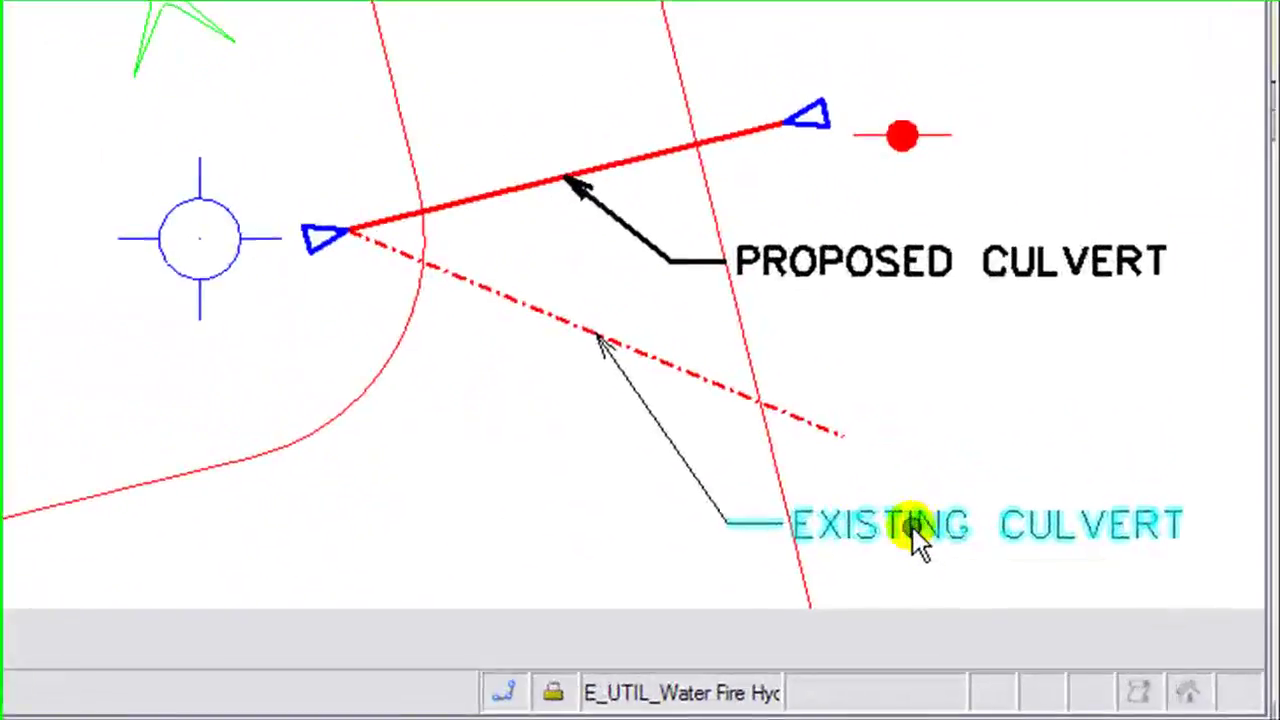
# Create a new link set named Culvert in Project Explorer's Link Sets list.
pyautogui.click(508, 297)
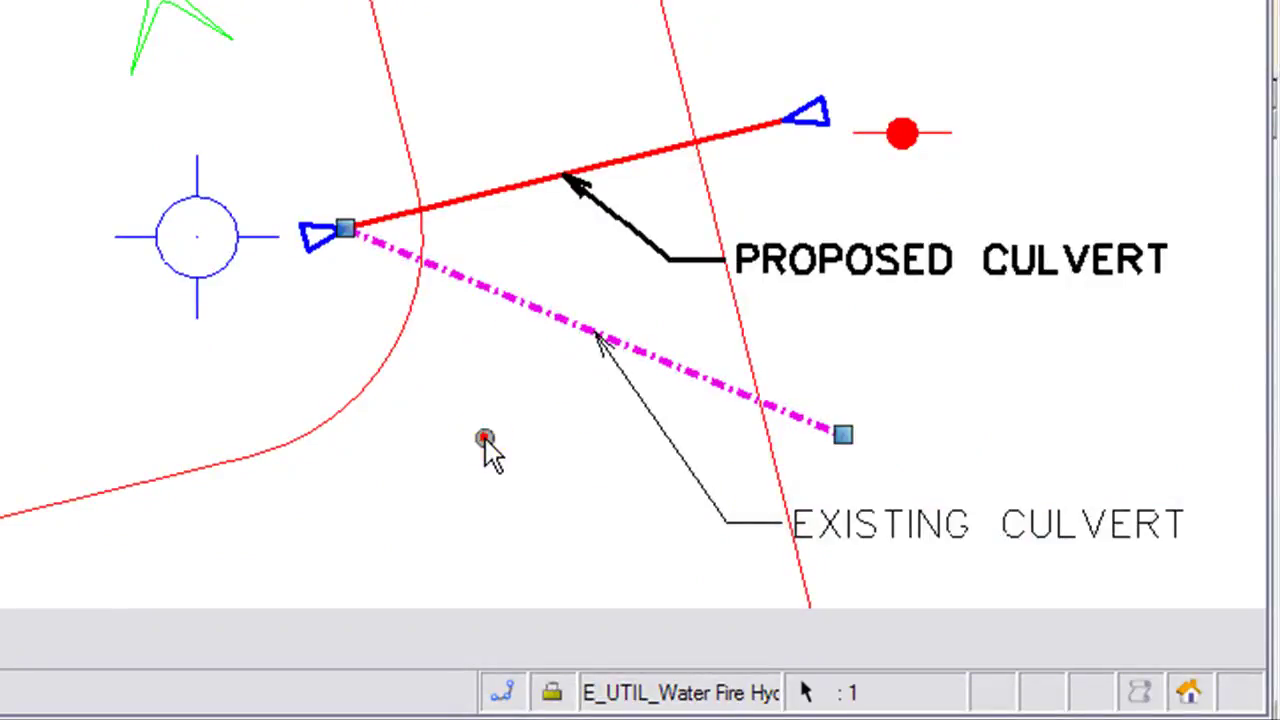
pyautogui.click(485, 438)
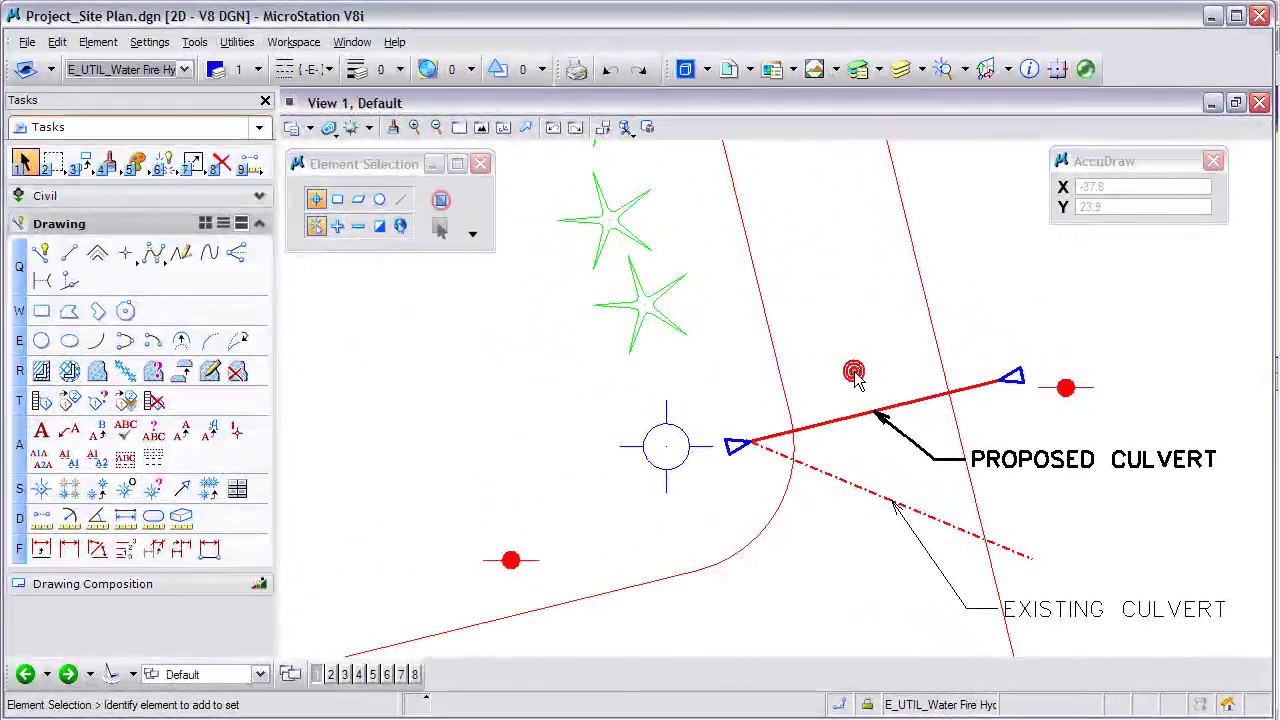
pyautogui.click(27, 42)
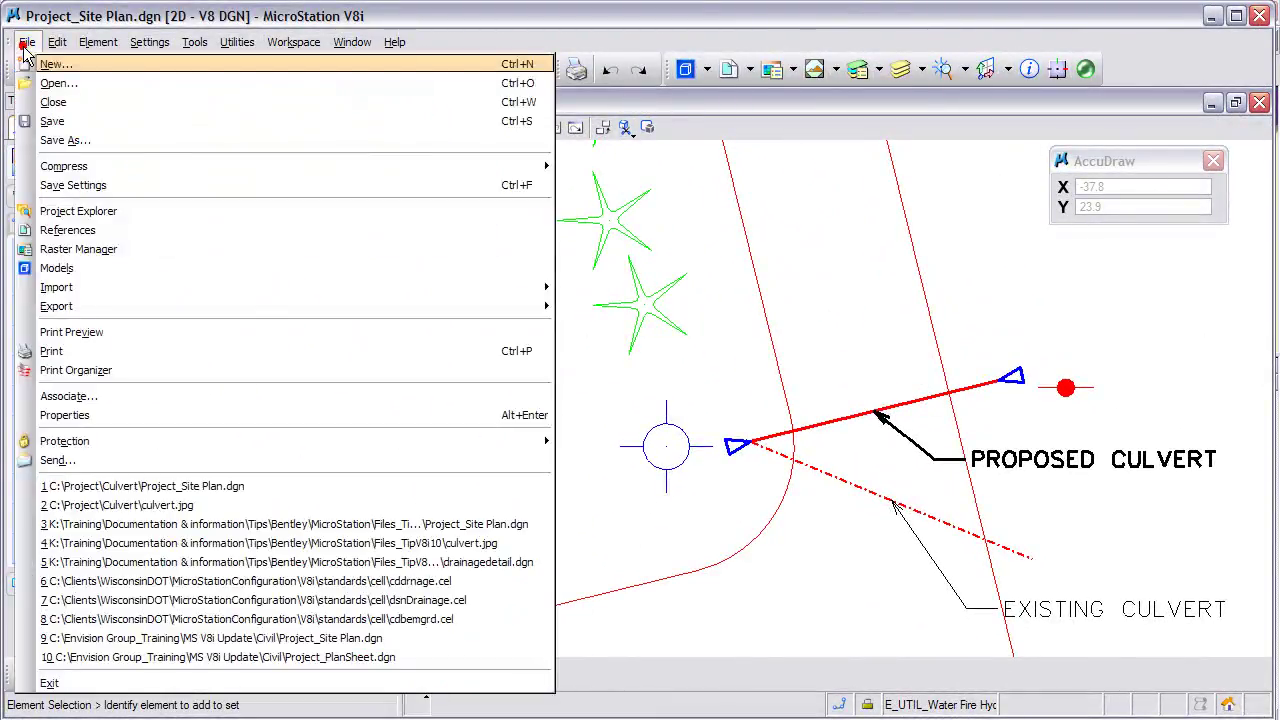
pyautogui.click(88, 211)
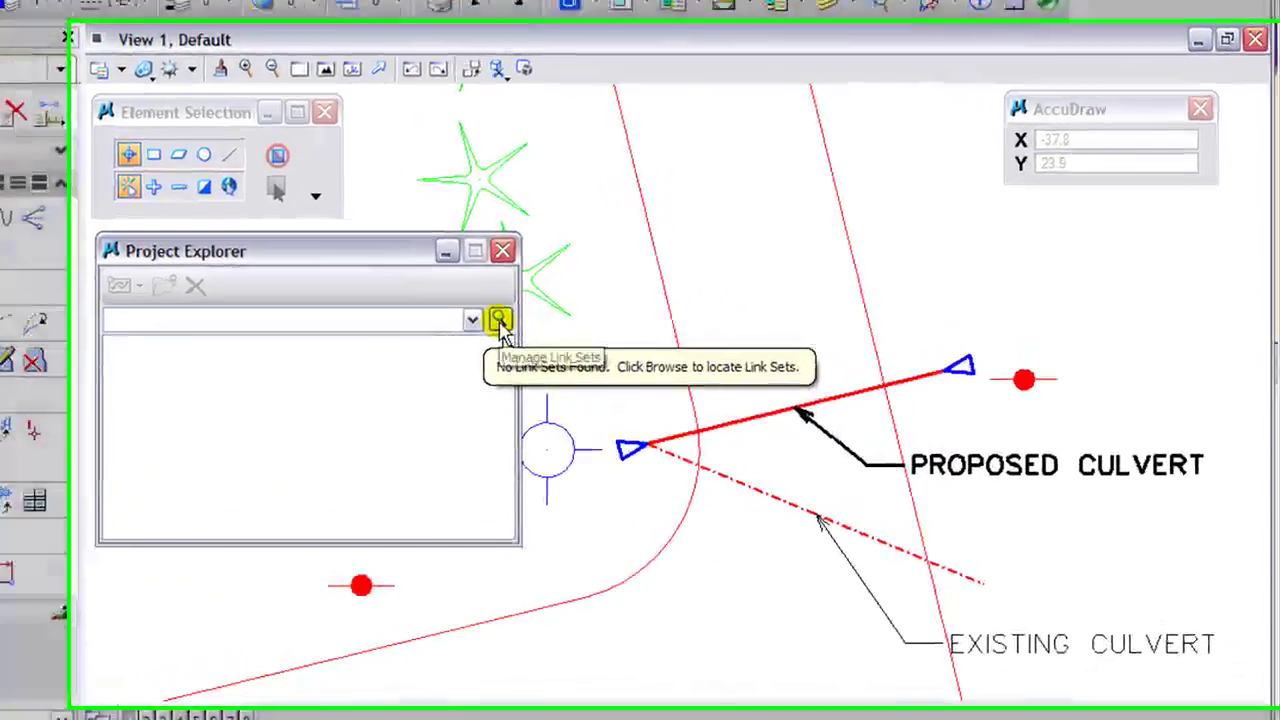
pyautogui.click(627, 337)
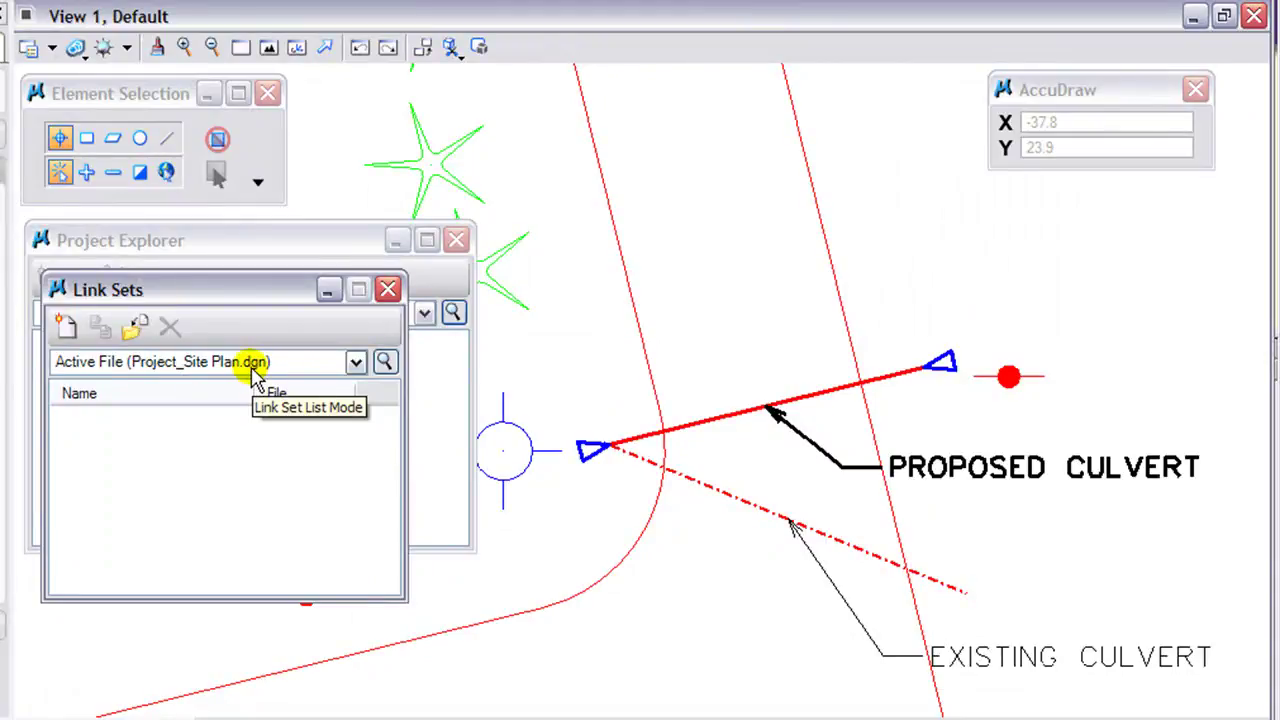
pyautogui.click(66, 327)
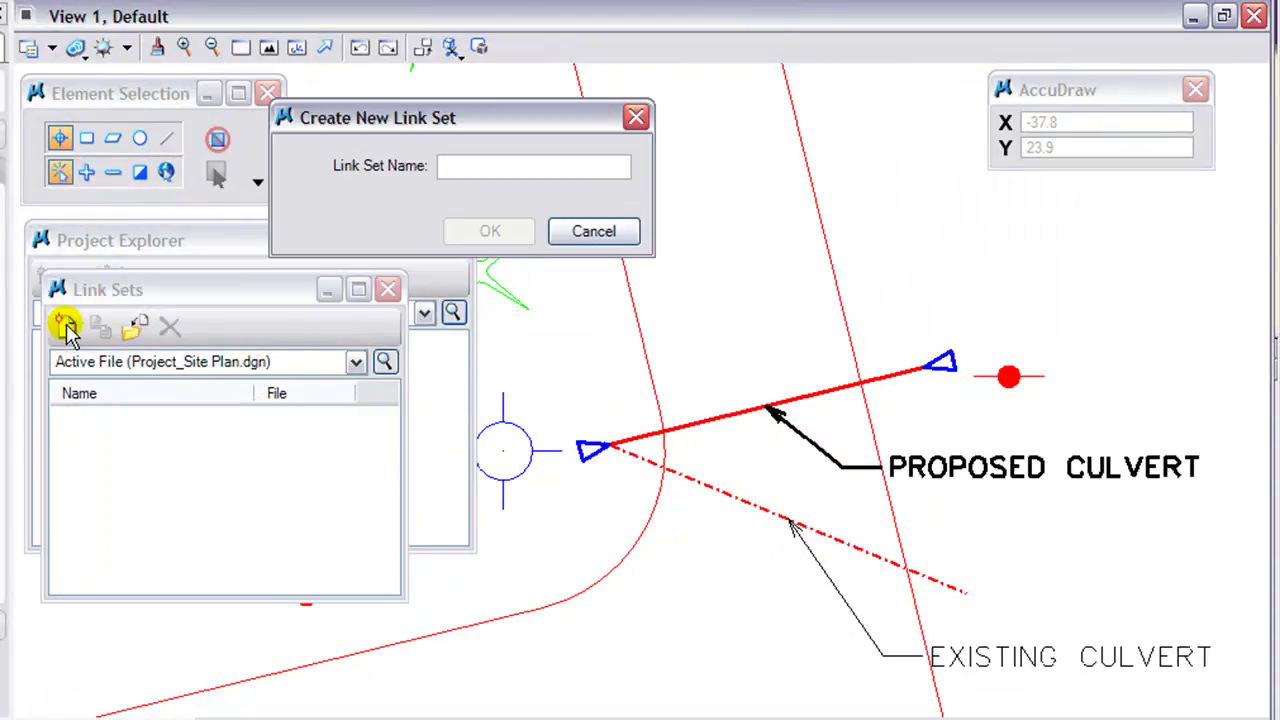
pyautogui.write('Culvert')
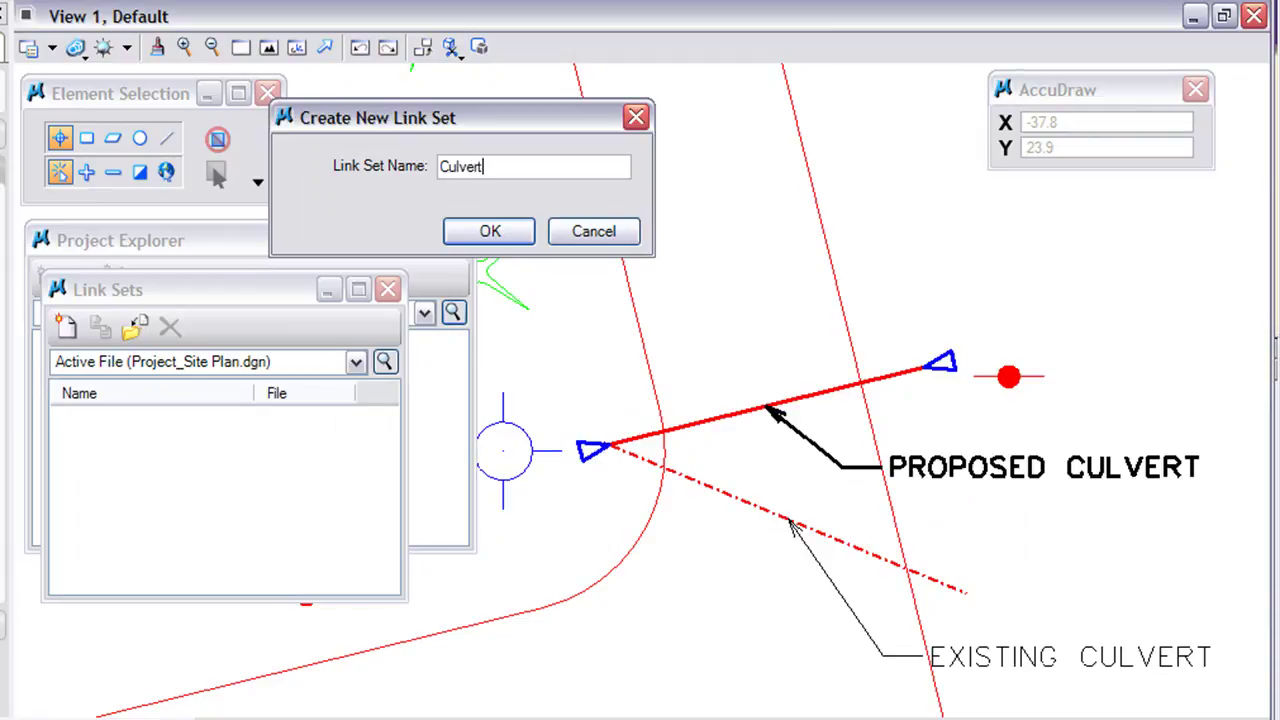
pyautogui.click(490, 231)
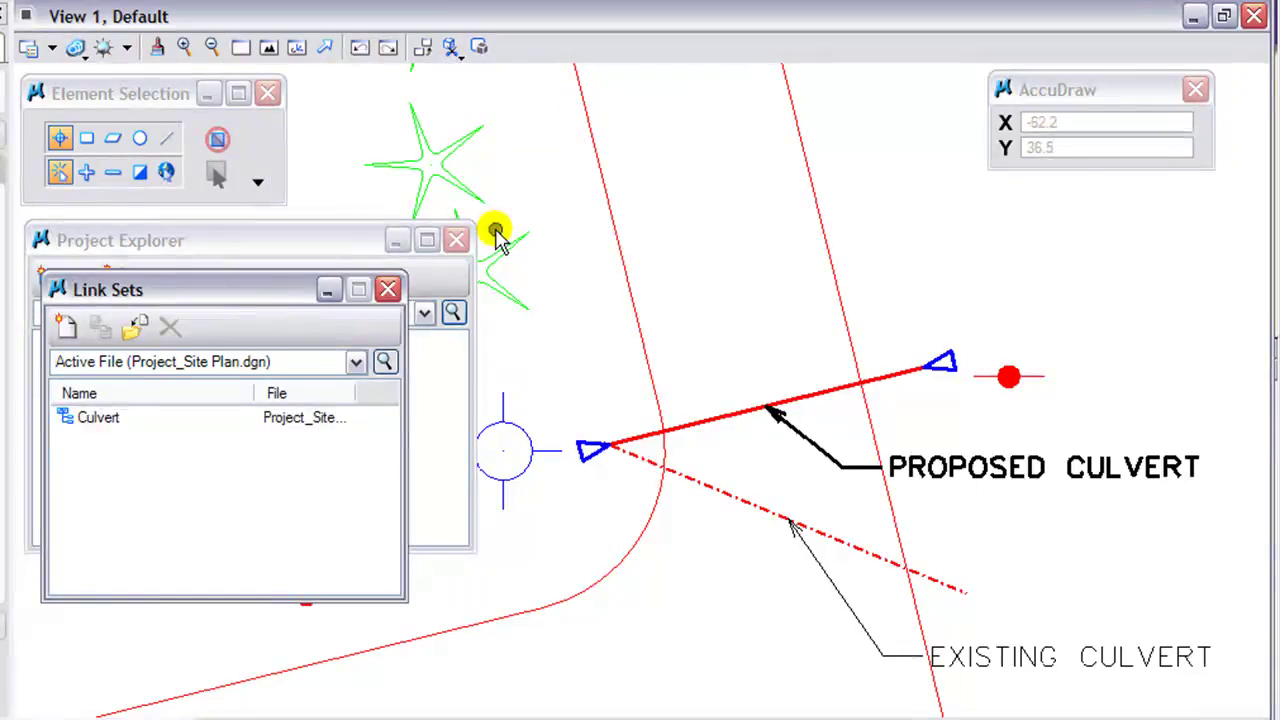
# Make Culvert the active link set in Project Explorer.
pyautogui.click(86, 416)
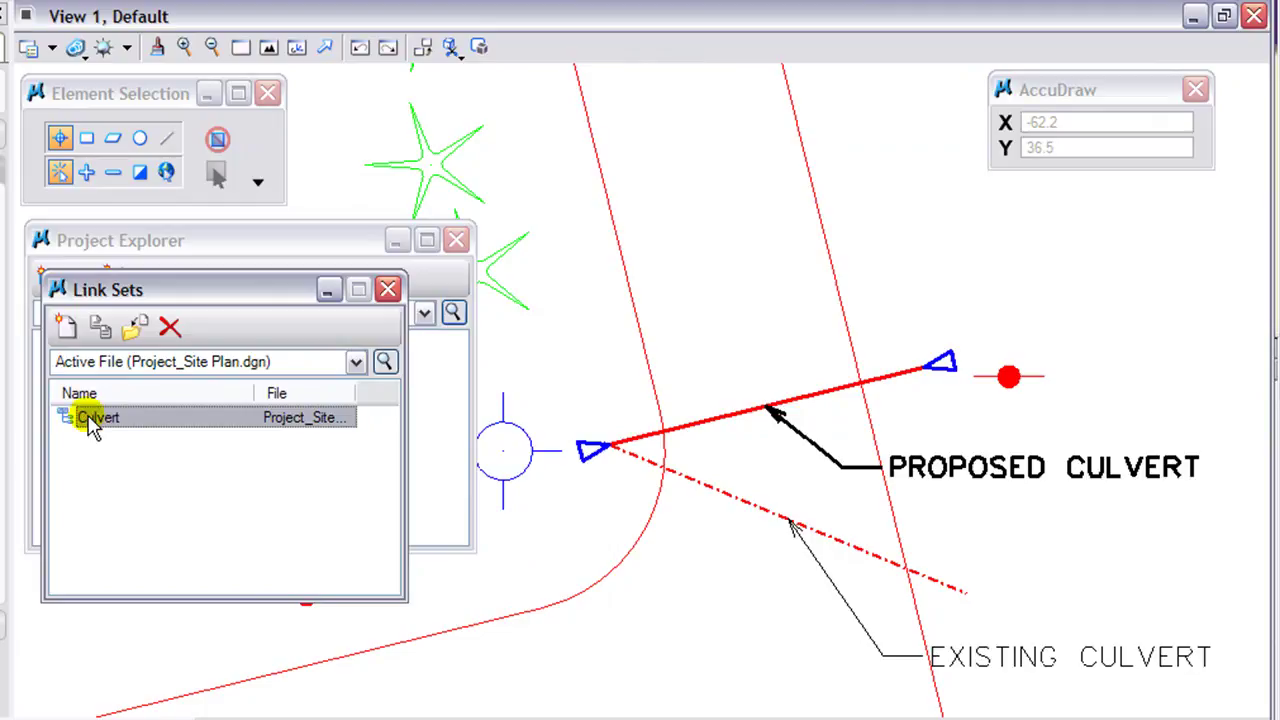
pyautogui.click(390, 295)
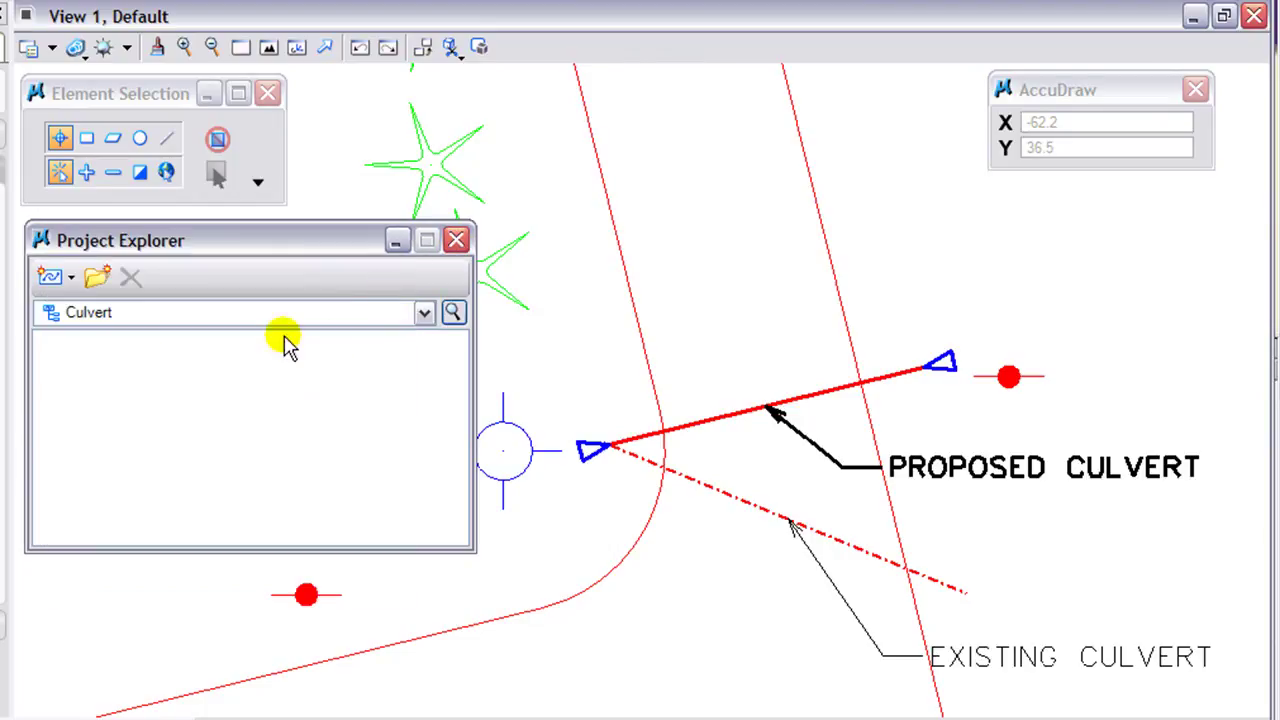
pyautogui.click(100, 318)
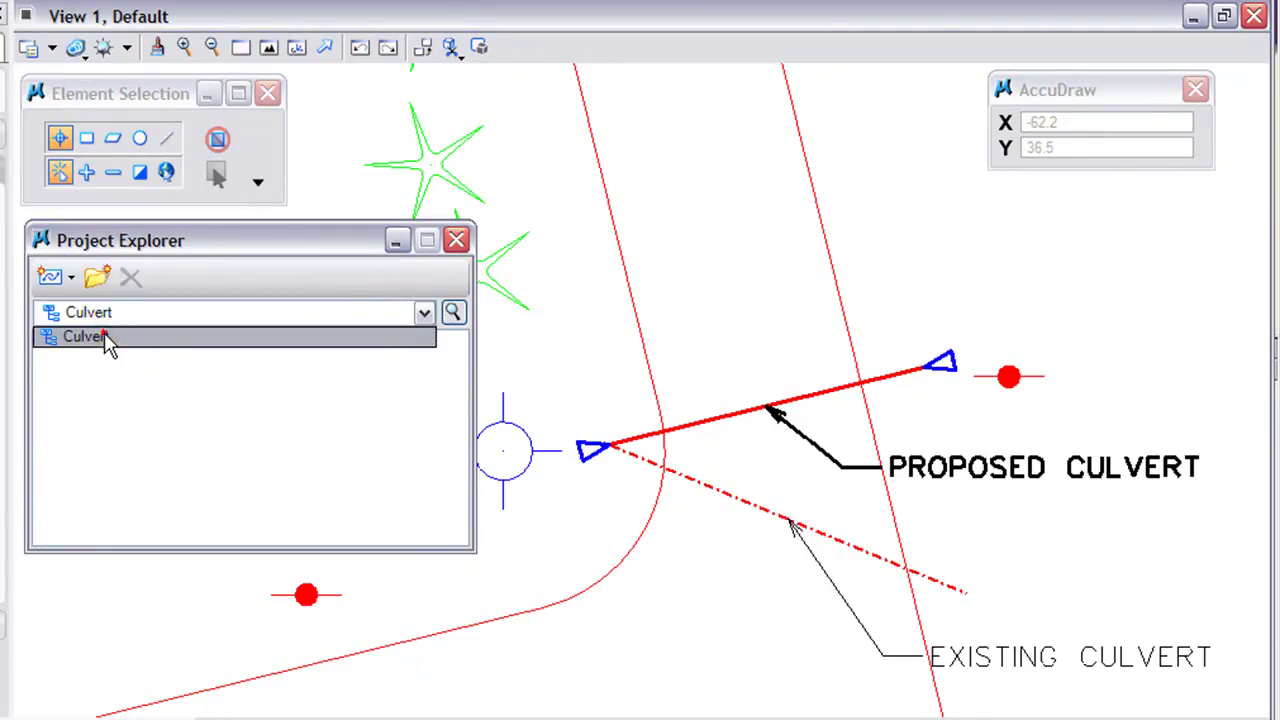
pyautogui.click(97, 336)
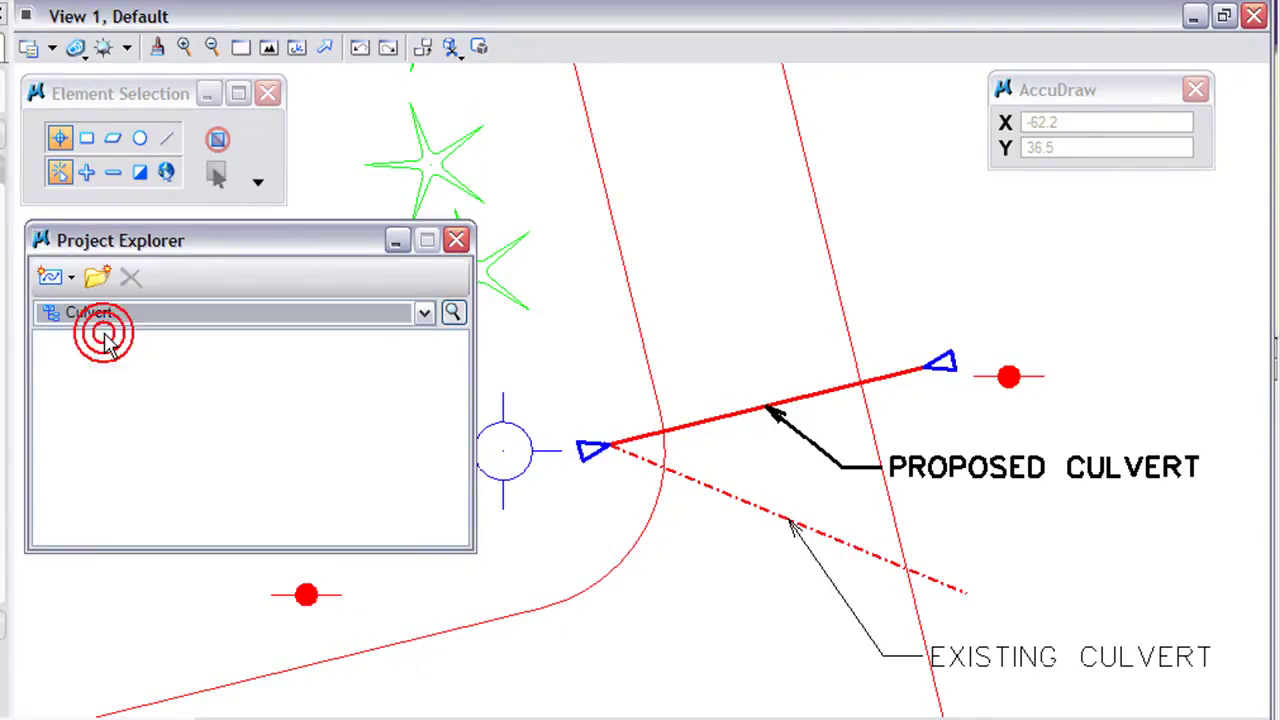
# Add three folders to Culvert, named Drawings, Photos and Details.
pyautogui.click(97, 280)
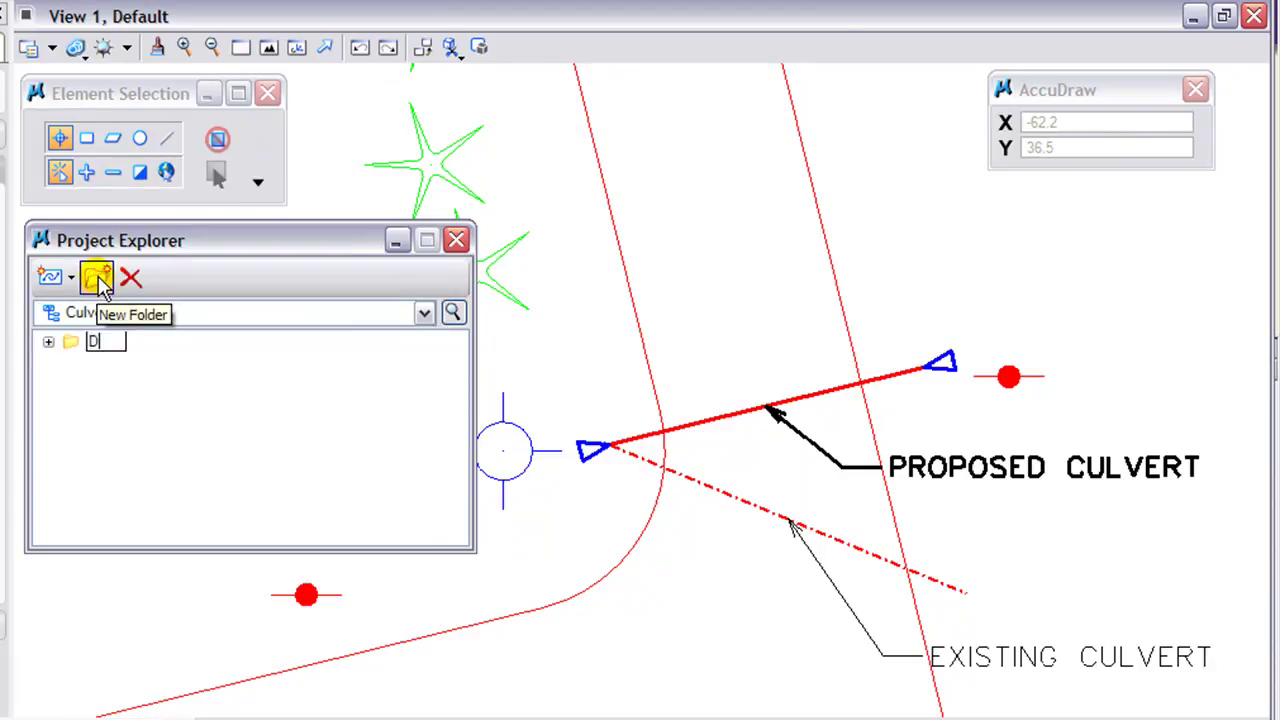
pyautogui.write('Drawings')
pyautogui.press('Return')
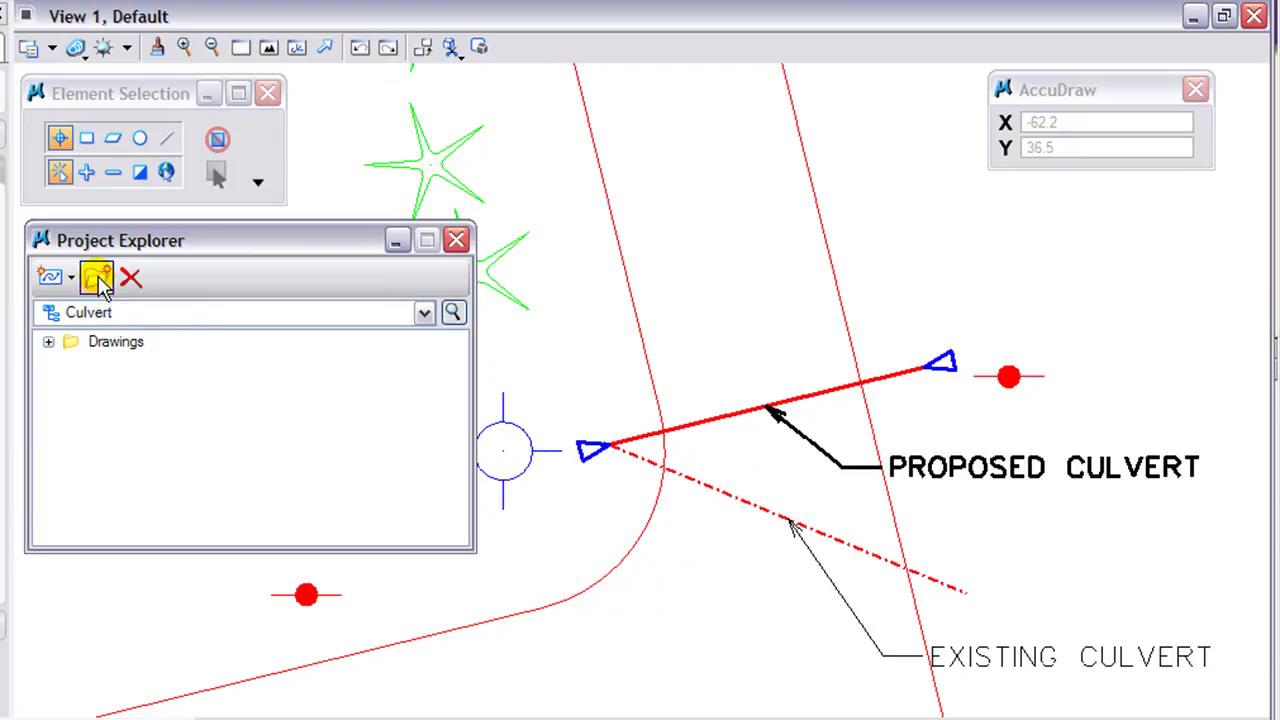
pyautogui.click(97, 280)
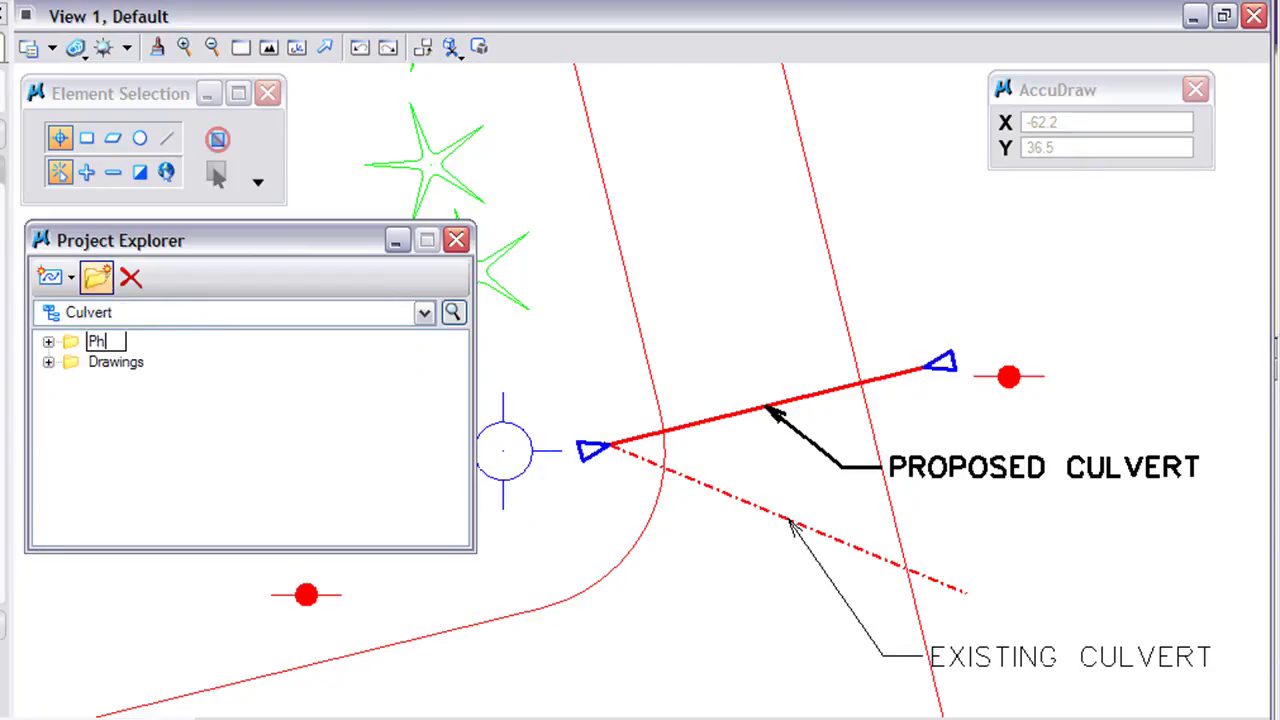
pyautogui.click(97, 280)
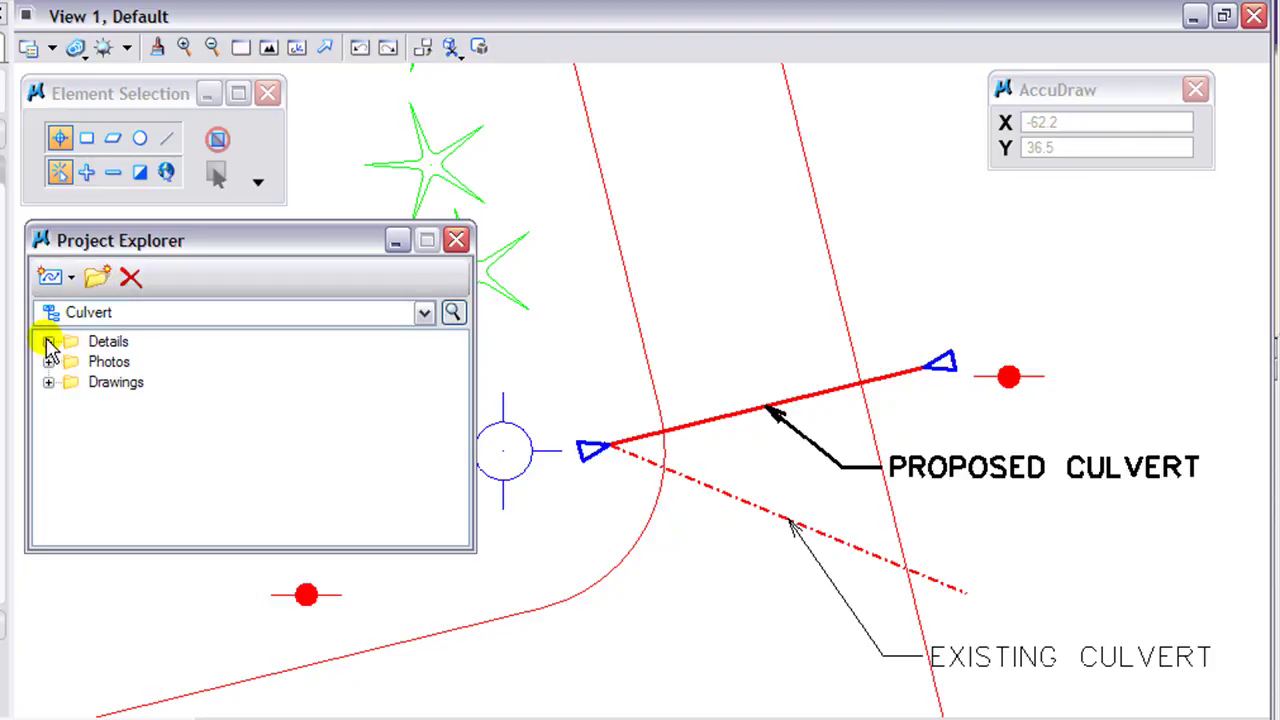
# Drag culvert.jpg from the file window into the Photos folder.
pyautogui.click(138, 388)
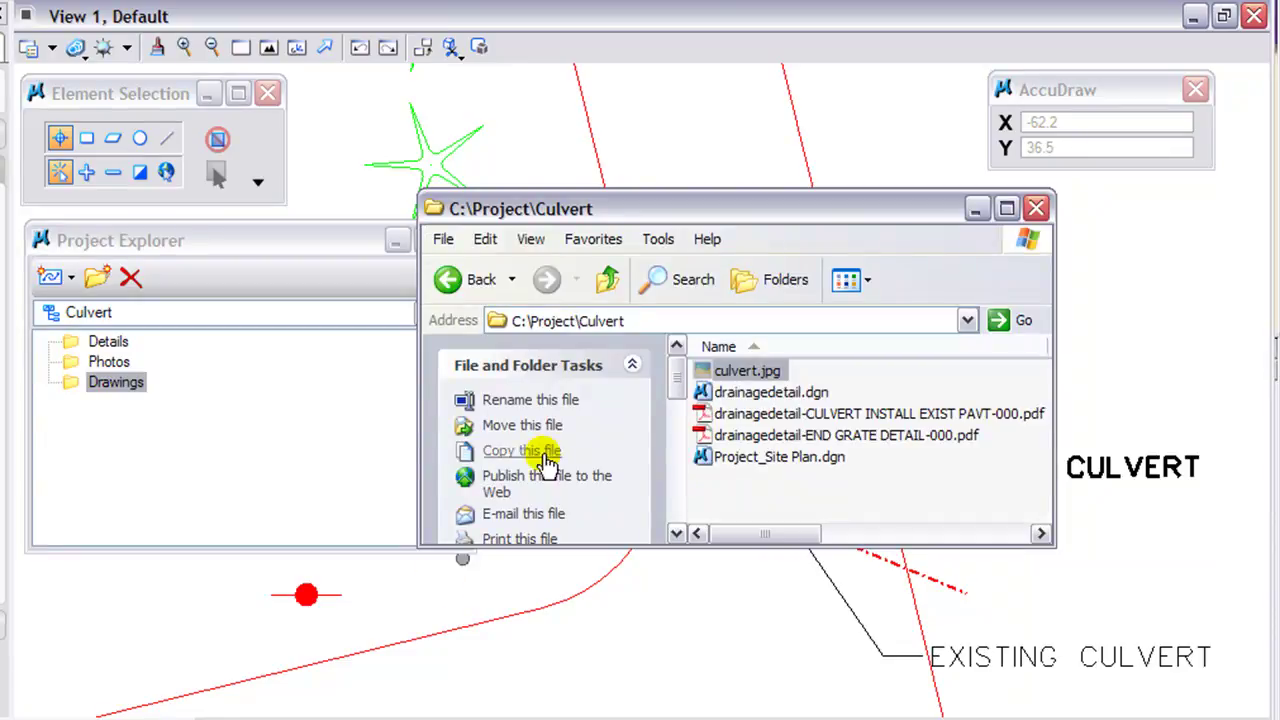
pyautogui.moveTo(622, 214); pyautogui.dragTo(687, 222)
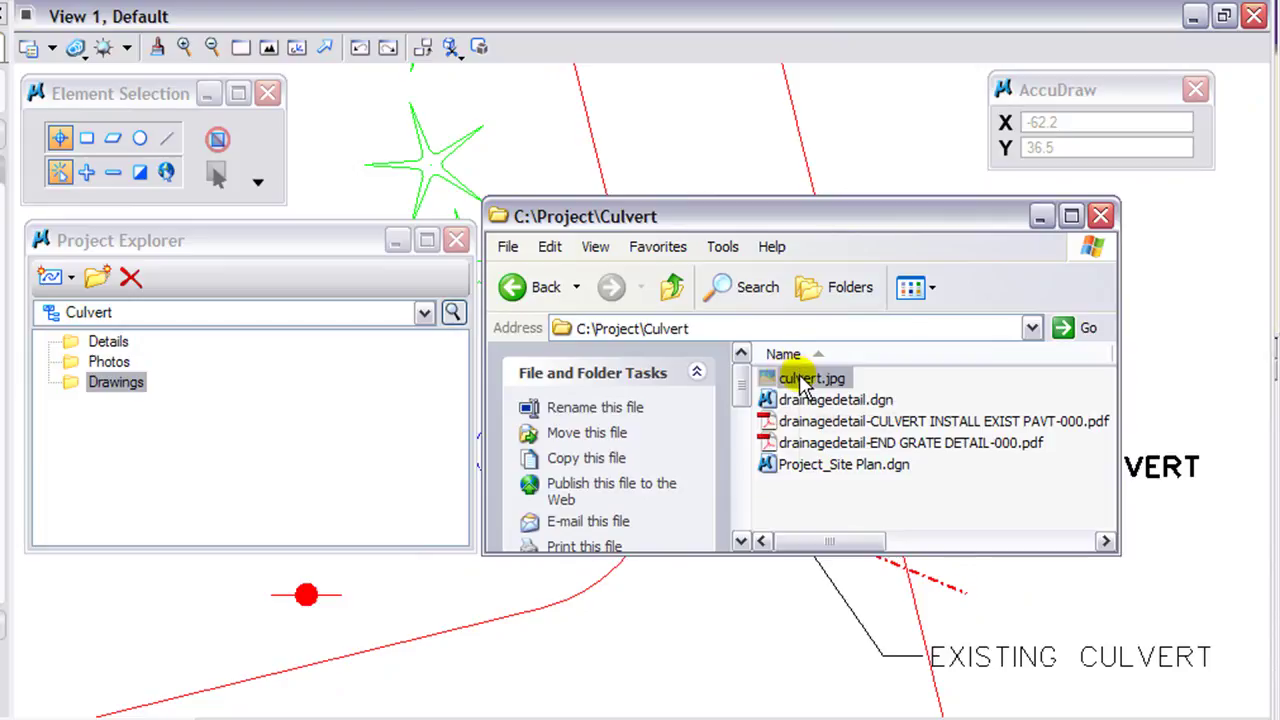
pyautogui.moveTo(800, 377); pyautogui.dragTo(103, 370)
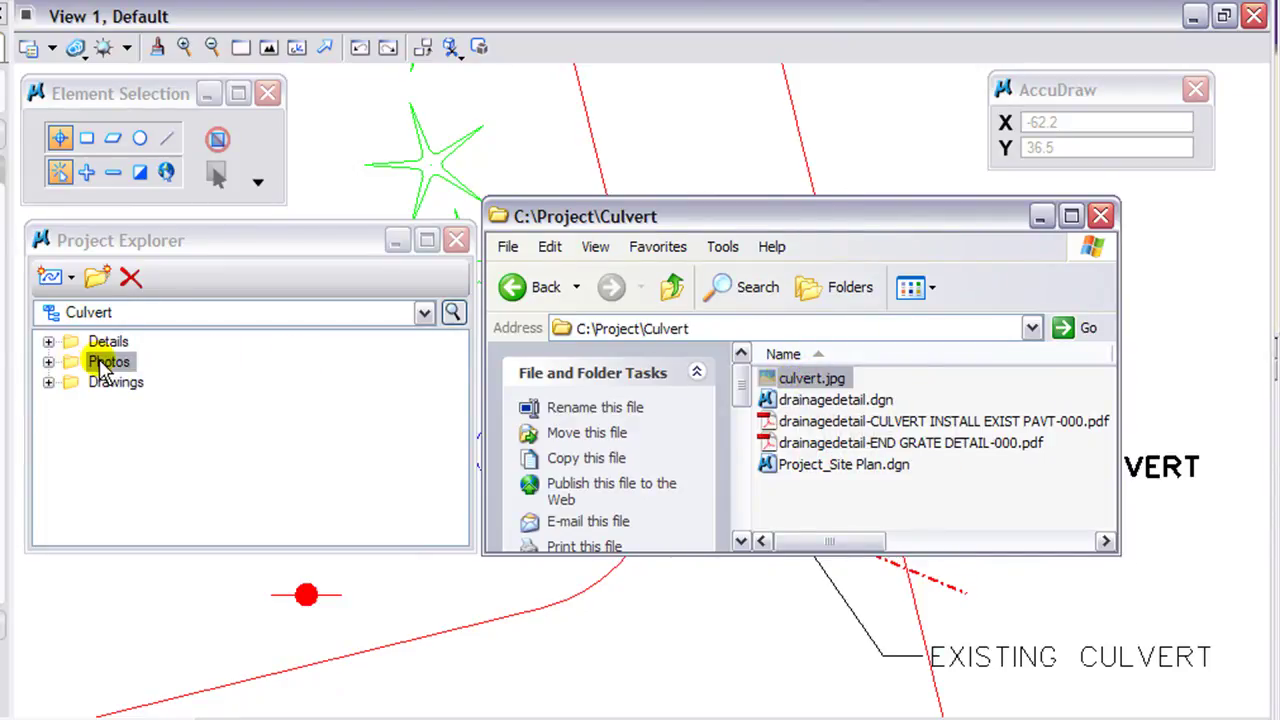
# Add drainagedetail.dgn, the CULVERT INSTALL PDF and the END GRATE DETAIL PDF to Details.
pyautogui.click(816, 401)
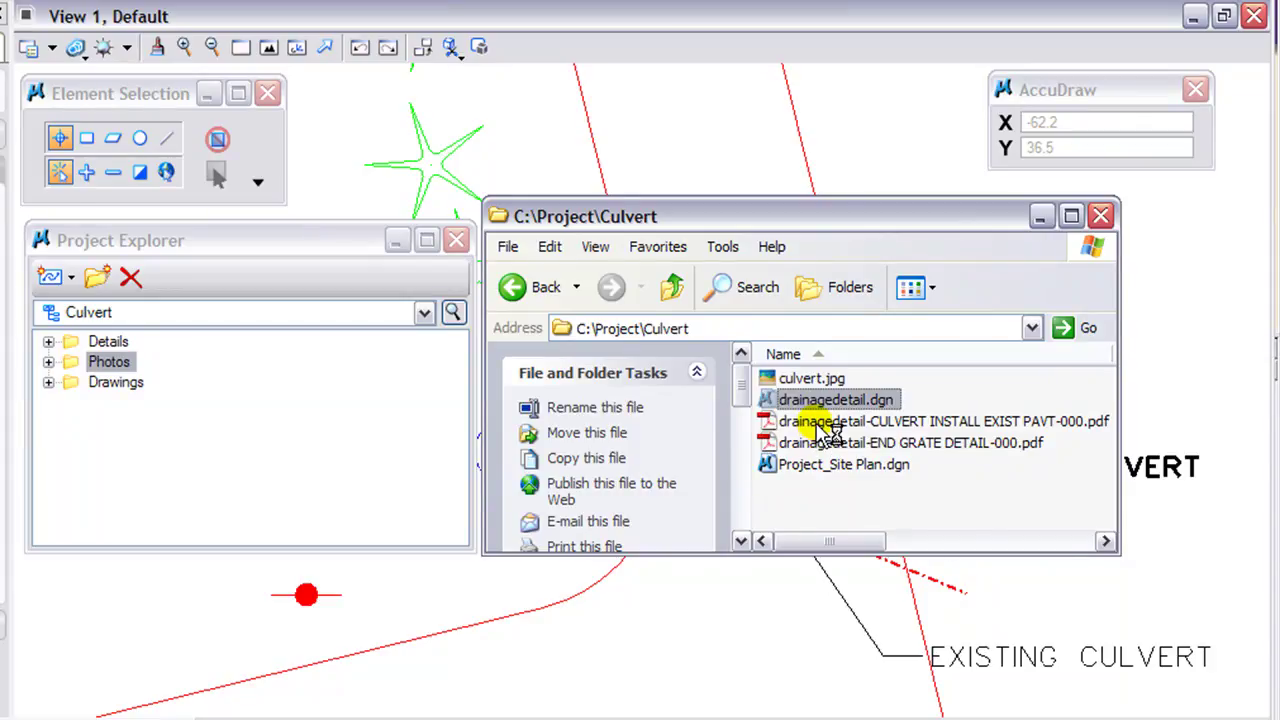
pyautogui.keyDown('ctrl'); pyautogui.click(818, 422); pyautogui.keyUp('ctrl')
pyautogui.keyDown('ctrl'); pyautogui.click(820, 443); pyautogui.keyUp('ctrl')
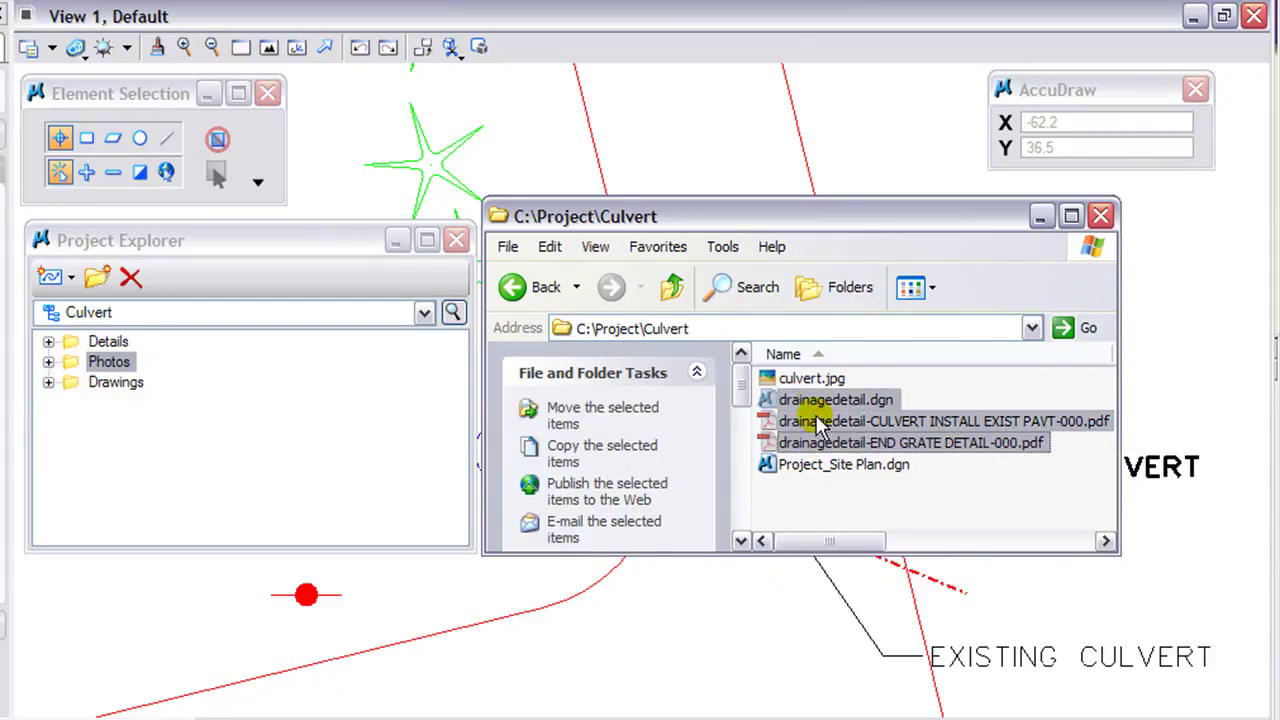
pyautogui.moveTo(818, 405); pyautogui.dragTo(114, 340)
# Put Project_Site Plan.dgn into the Drawings folder.
pyautogui.click(48, 422)
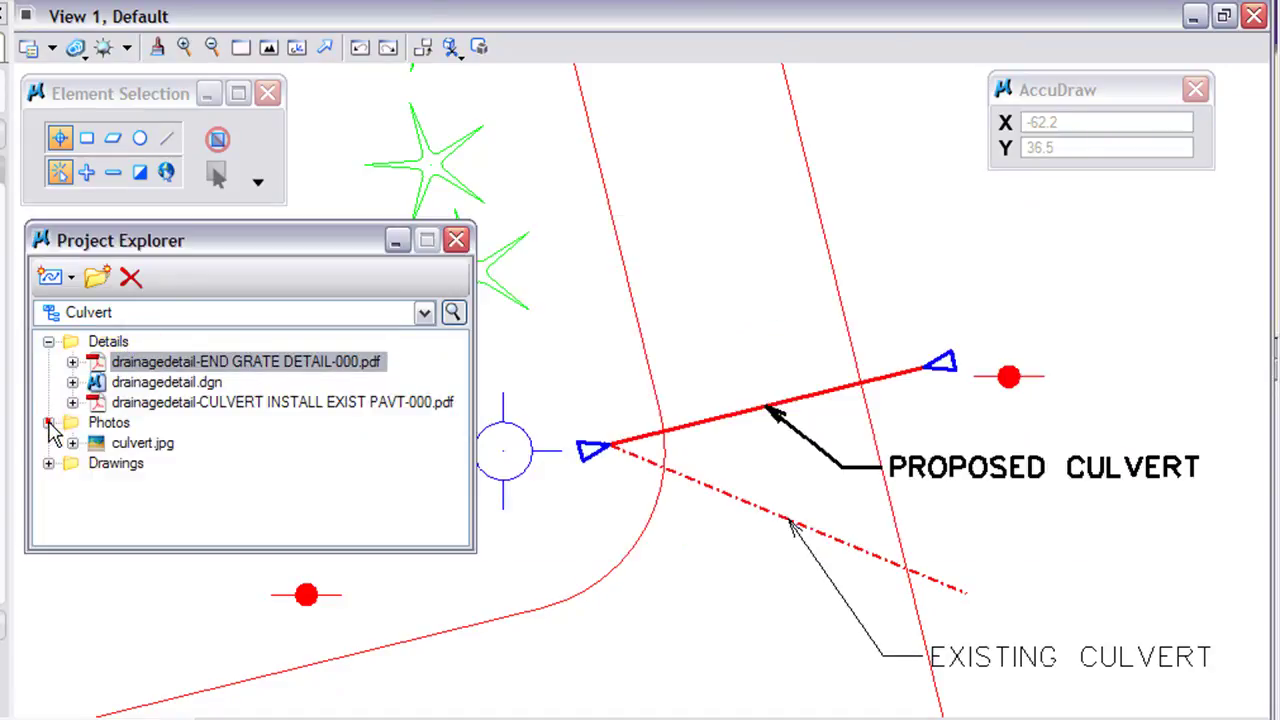
pyautogui.click(250, 718)
pyautogui.click(797, 468)
pyautogui.moveTo(797, 470); pyautogui.dragTo(122, 472)
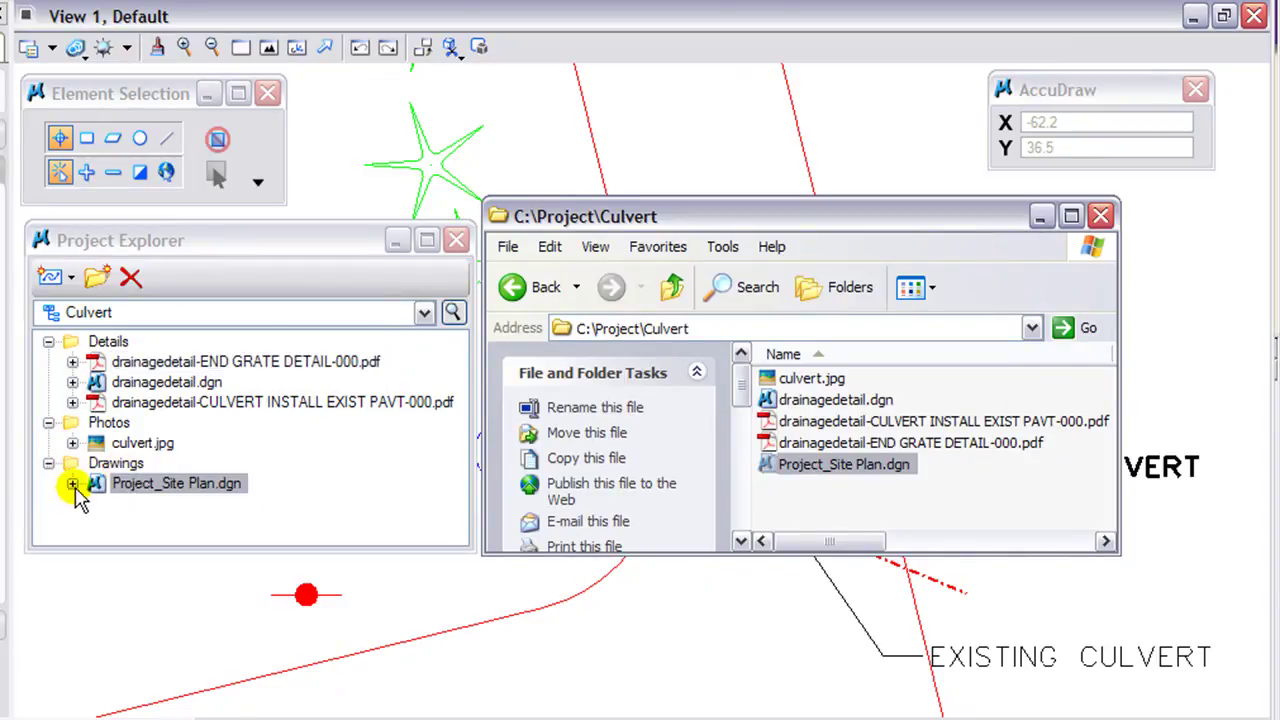
# Link culvert.jpg to the existing culvert line with Add Link to Element.
pyautogui.click(1100, 218)
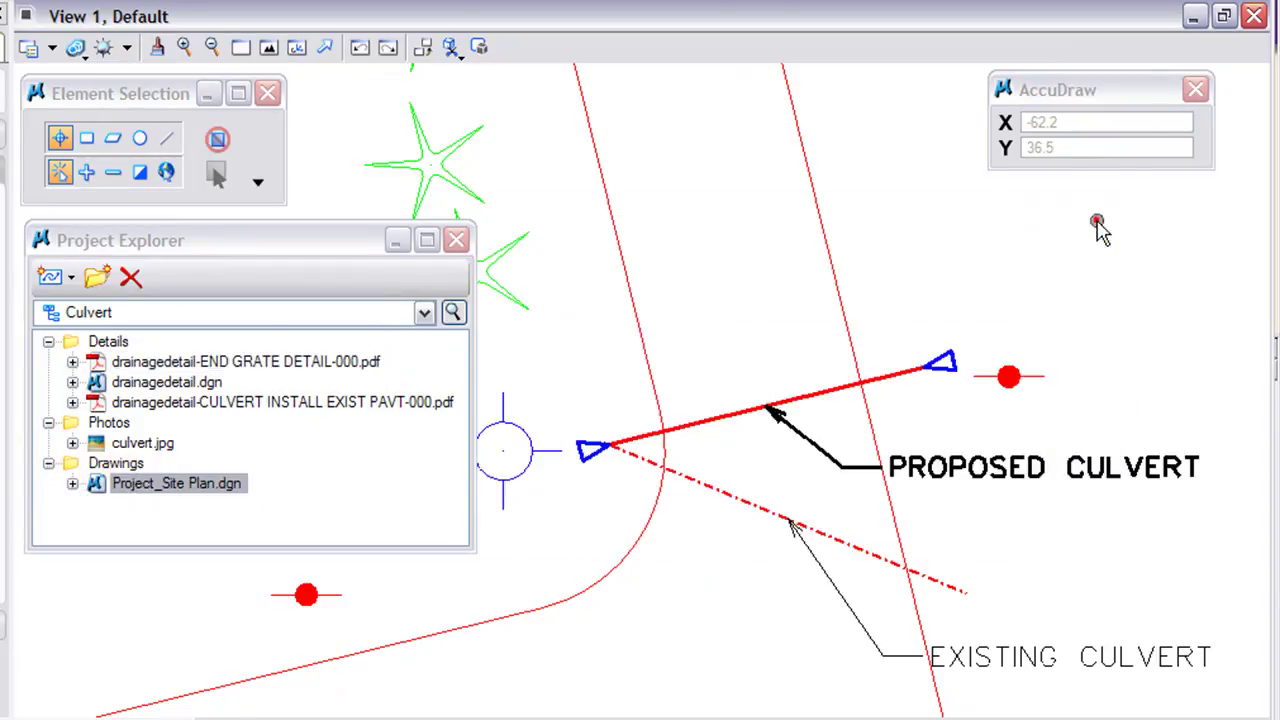
pyautogui.click(135, 443)
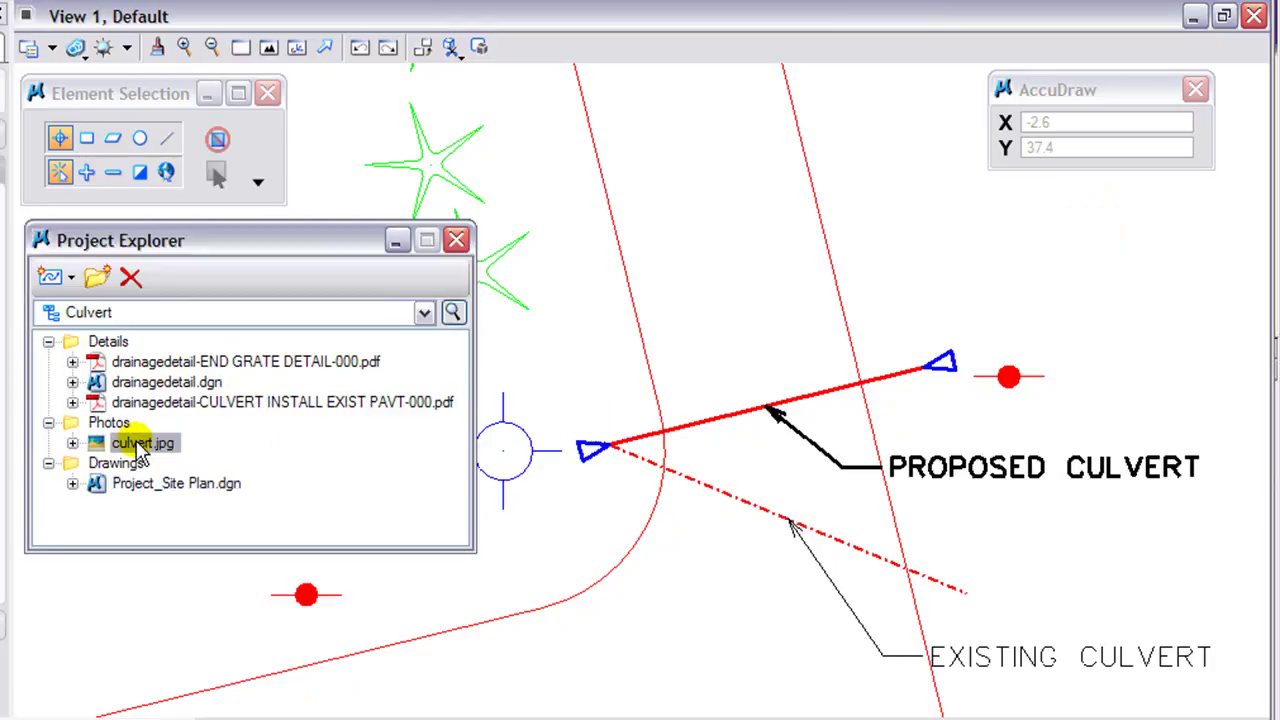
pyautogui.rightClick(137, 447)
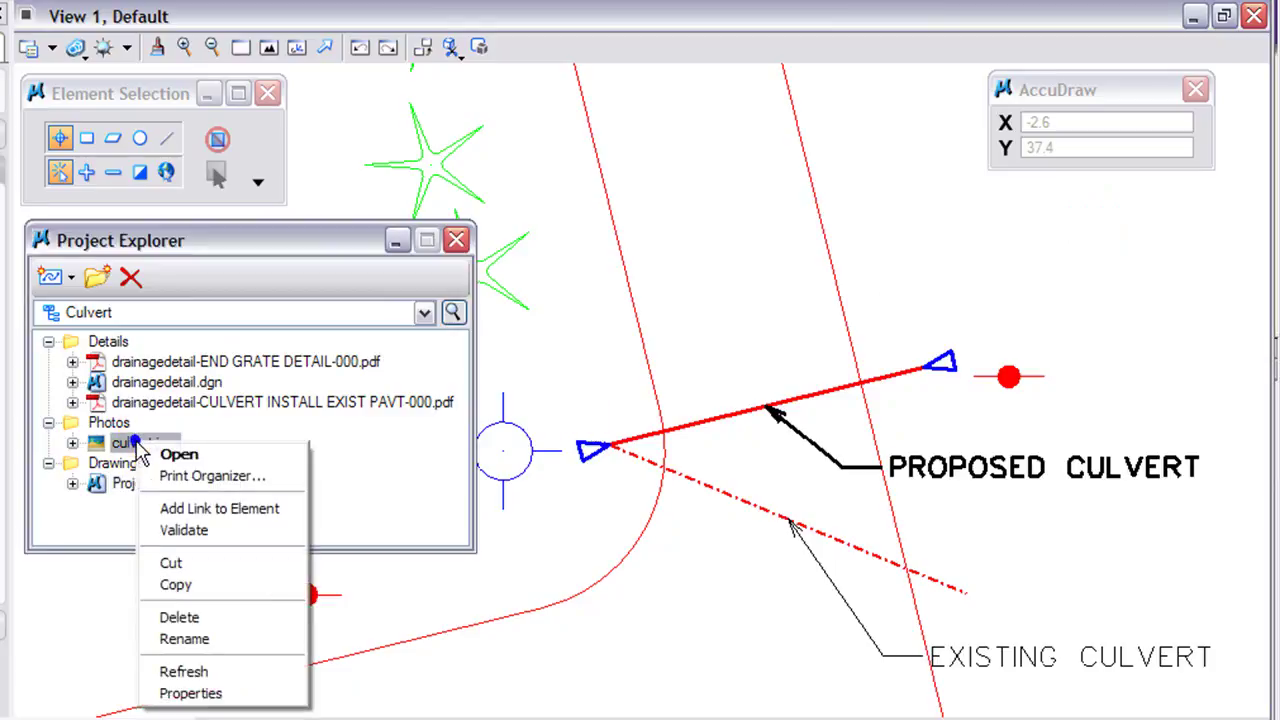
pyautogui.click(220, 509)
pyautogui.click(706, 487)
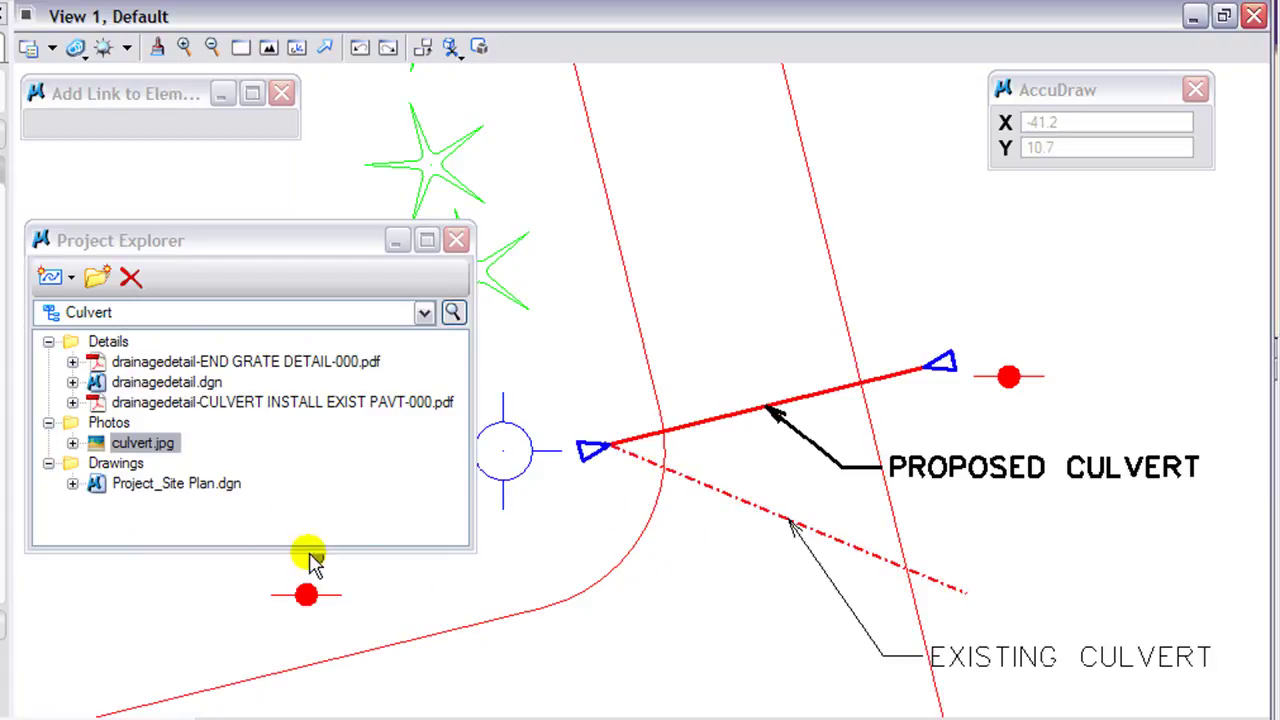
# Link the END GRATE DETAIL PDF to the culvert end triangle.
pyautogui.click(220, 363)
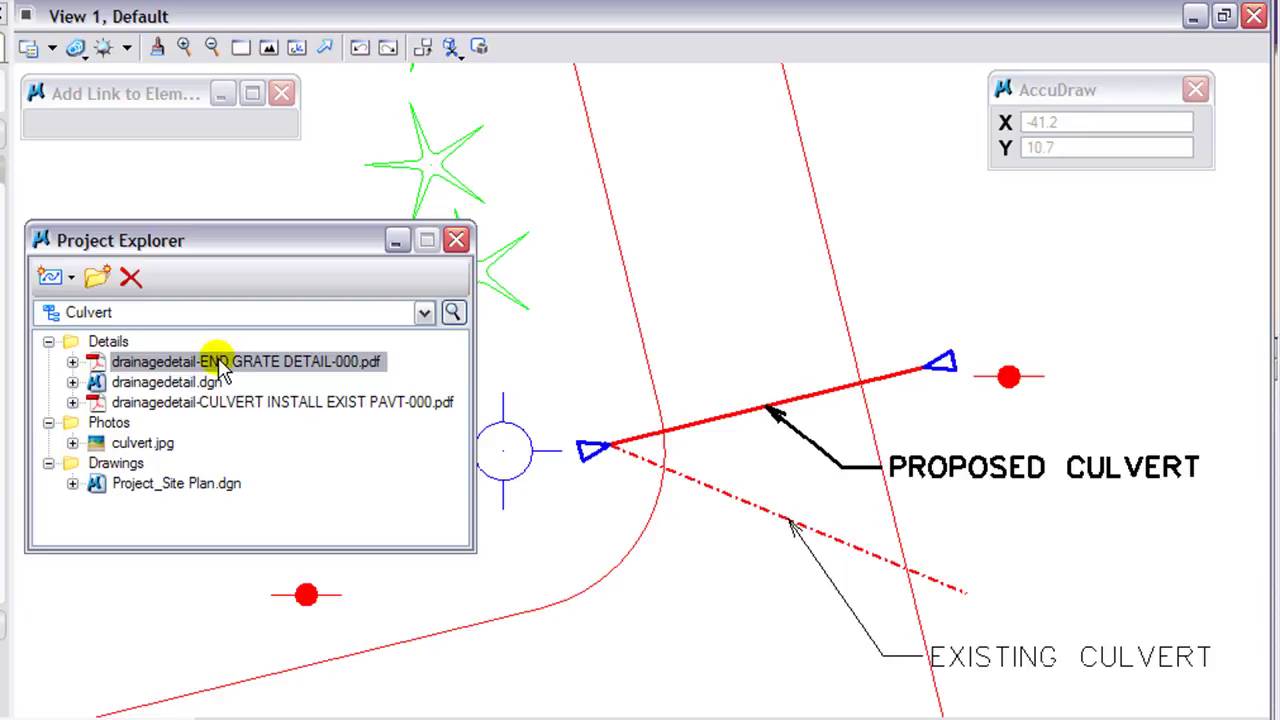
pyautogui.rightClick(221, 364)
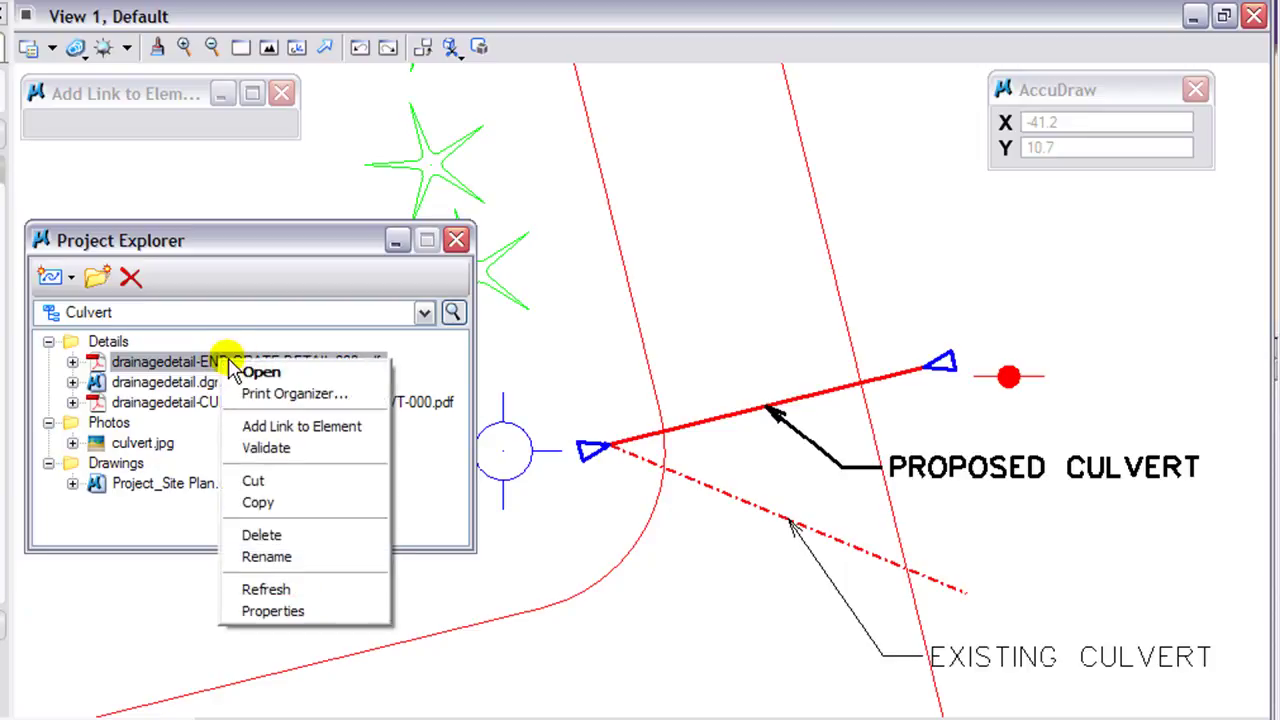
pyautogui.click(305, 427)
pyautogui.click(940, 358)
pyautogui.click(581, 440)
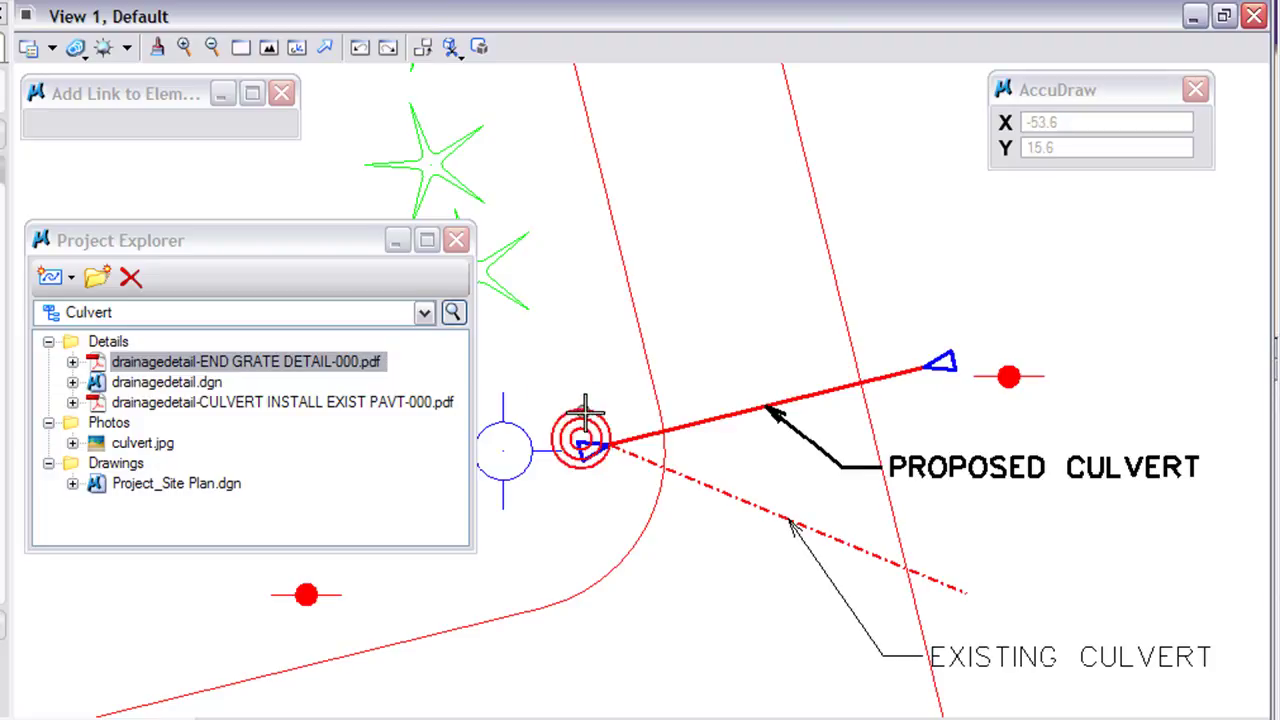
# Link the CULVERT INSTALL EXIST PAVT PDF to the proposed culvert line.
pyautogui.click(247, 402)
pyautogui.rightClick(250, 410)
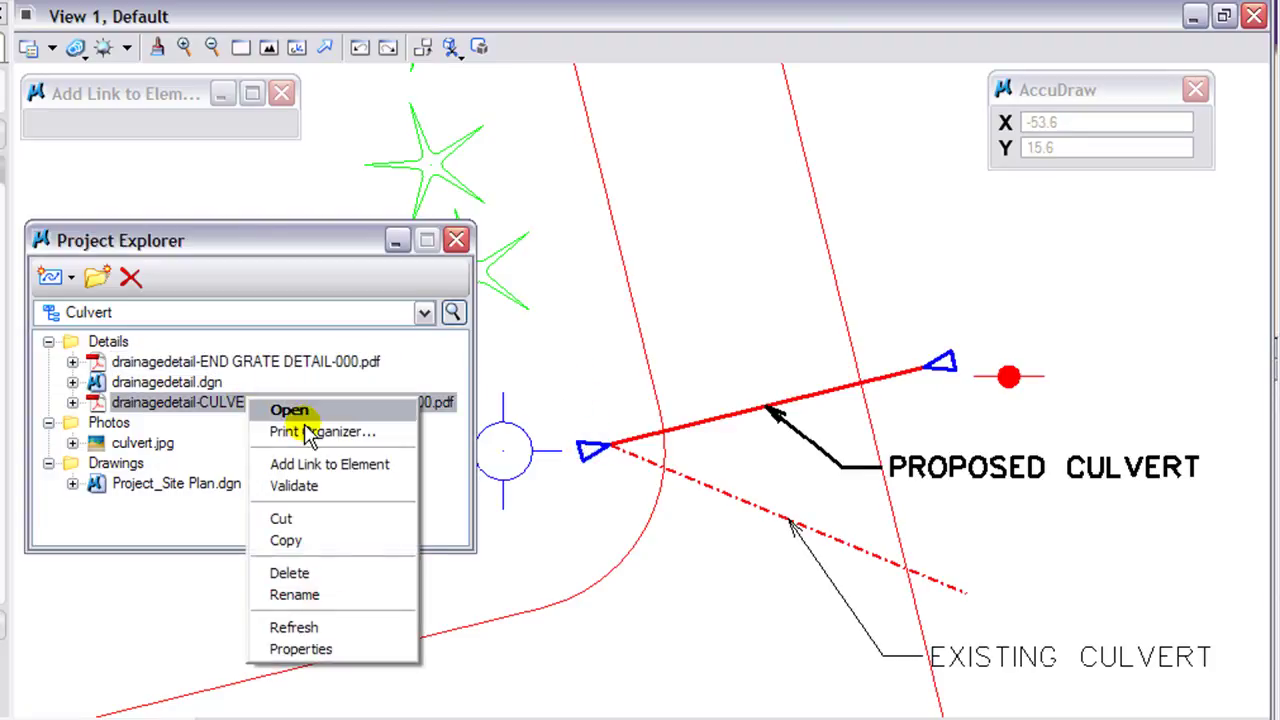
pyautogui.click(316, 466)
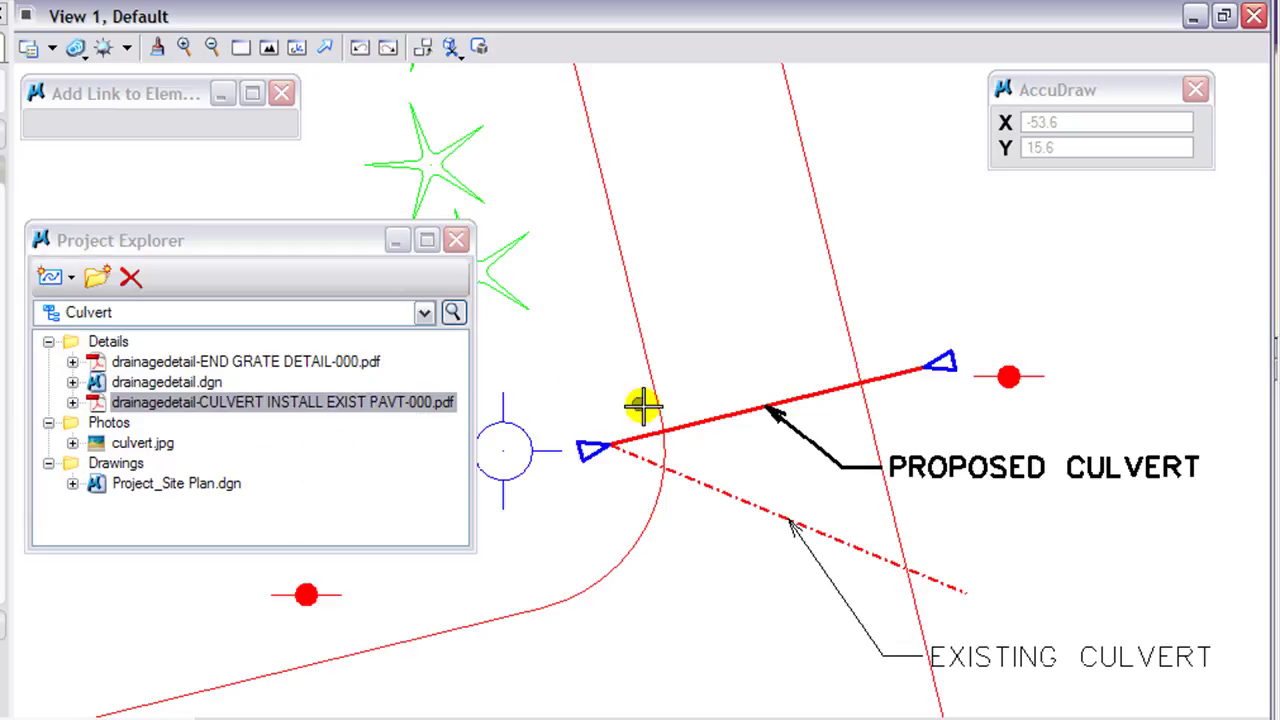
pyautogui.click(701, 328)
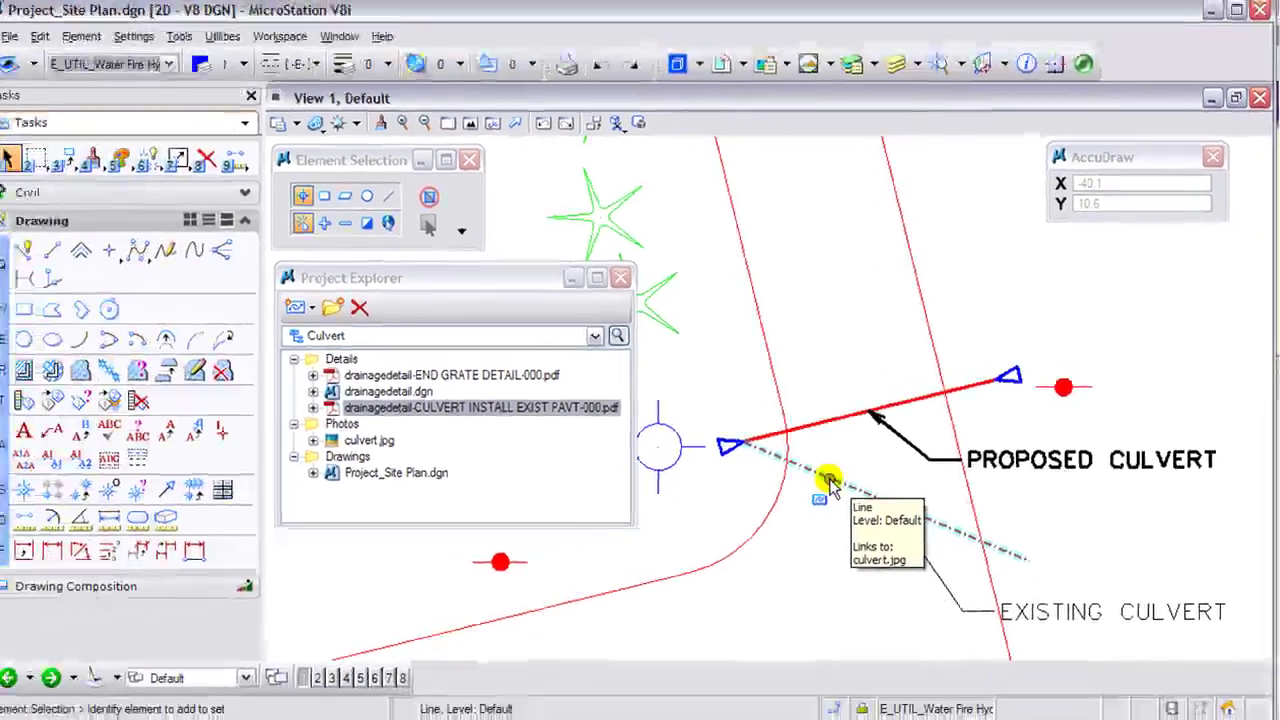
pyautogui.rightClick(718, 492)
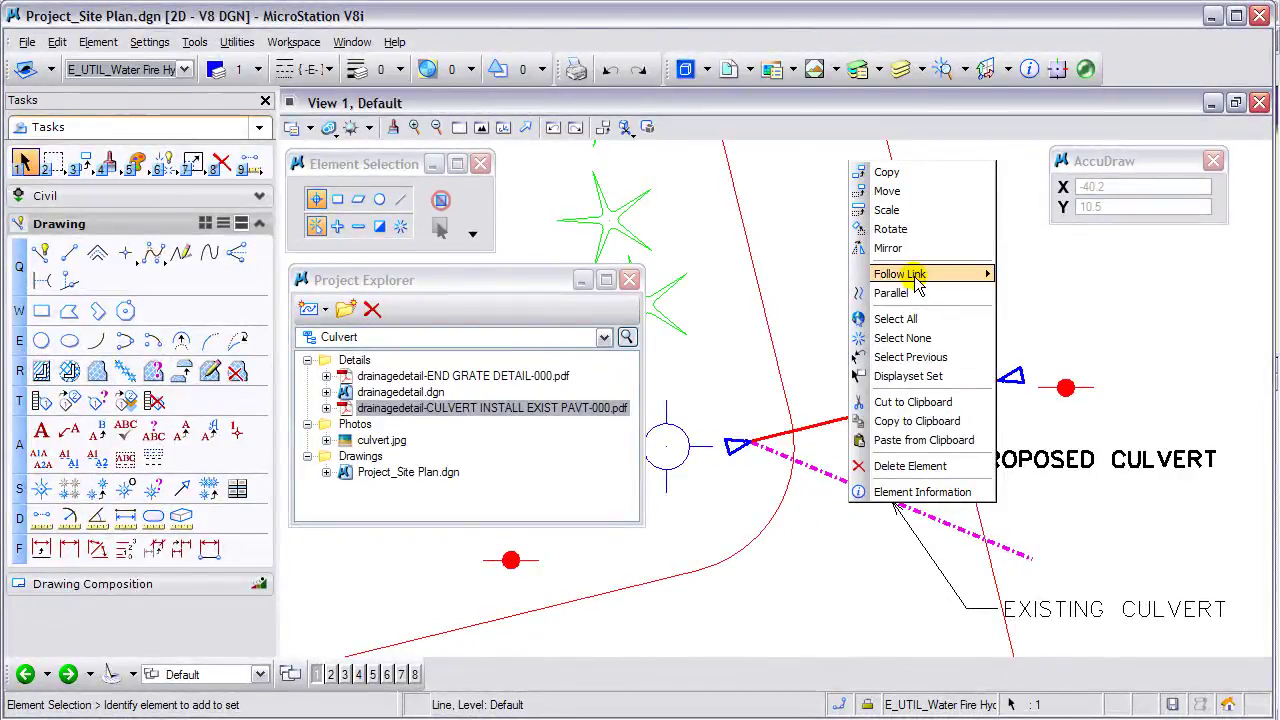
pyautogui.moveTo(918, 285)
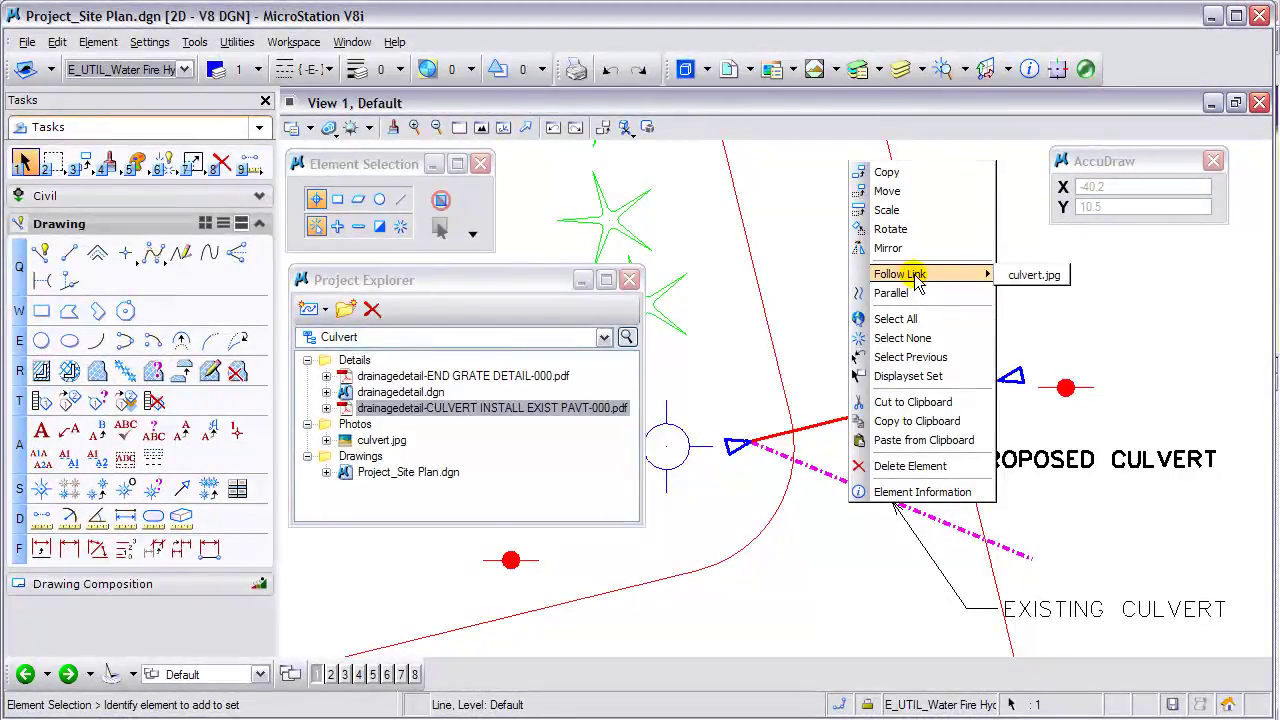
pyautogui.click(1033, 278)
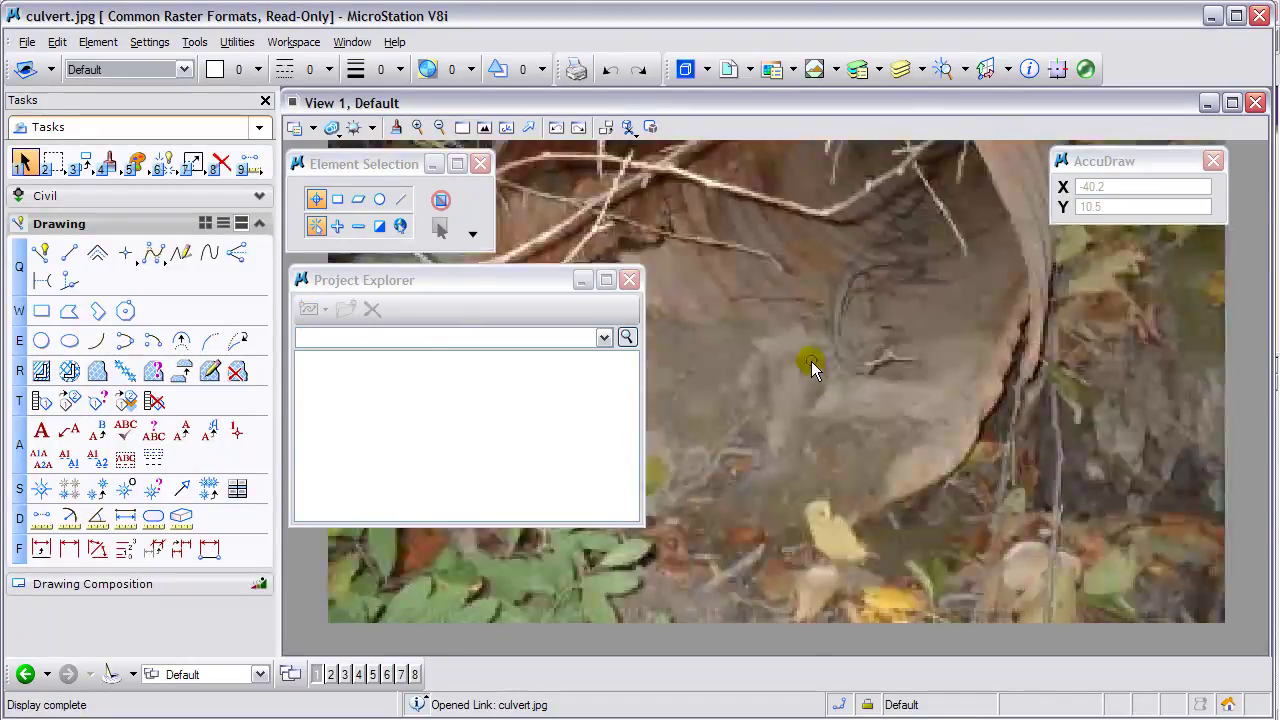
pyautogui.scroll(-1, 802, 330)
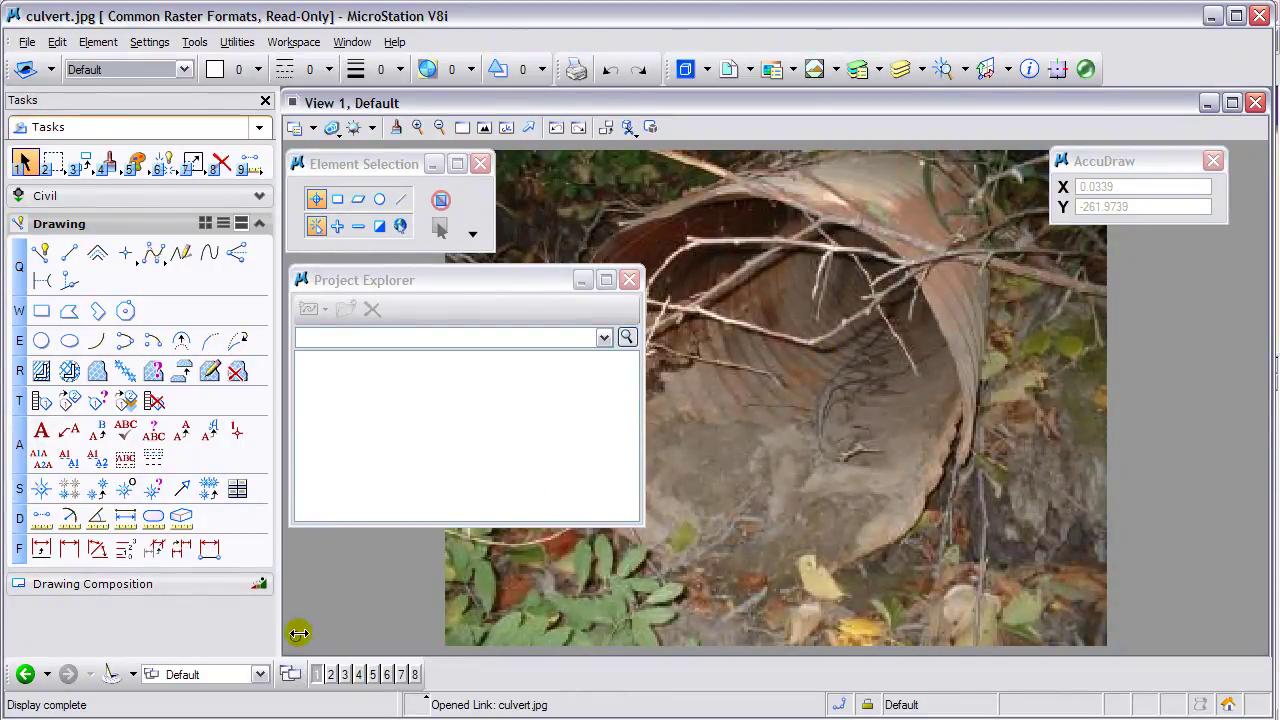
pyautogui.click(25, 673)
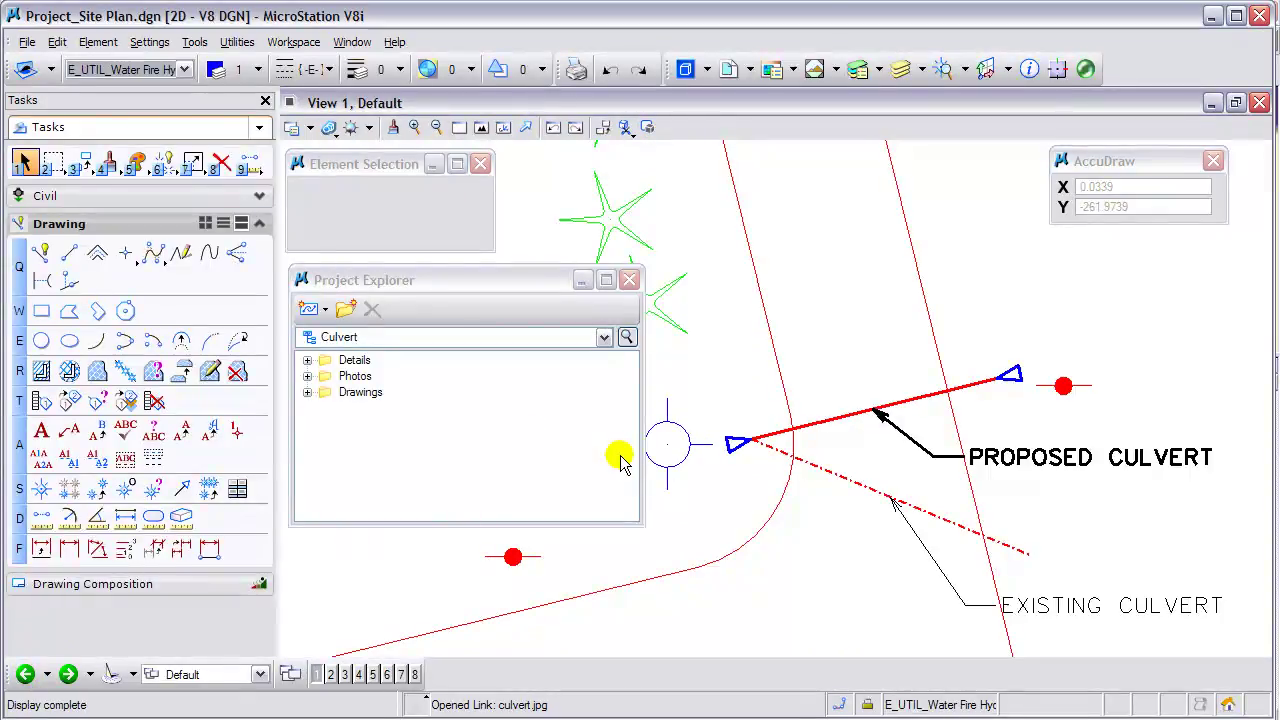
pyautogui.moveTo(833, 420)
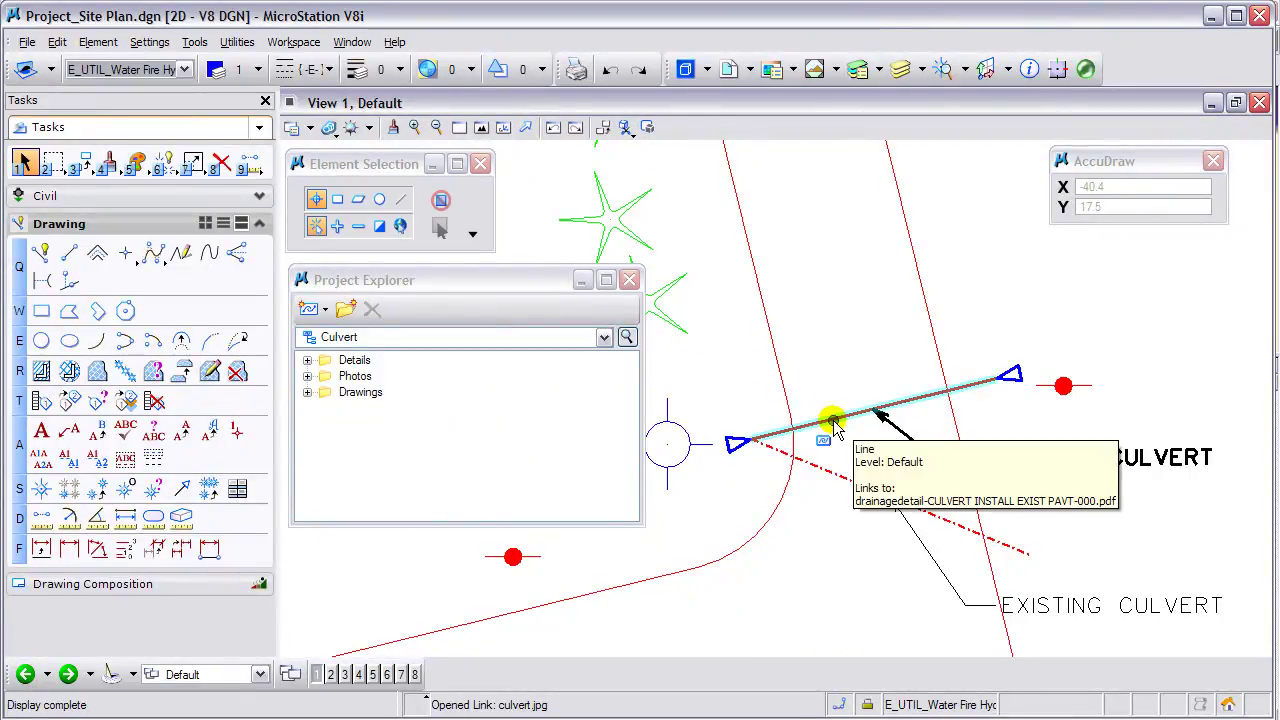
pyautogui.click(833, 420)
pyautogui.rightClick(835, 425)
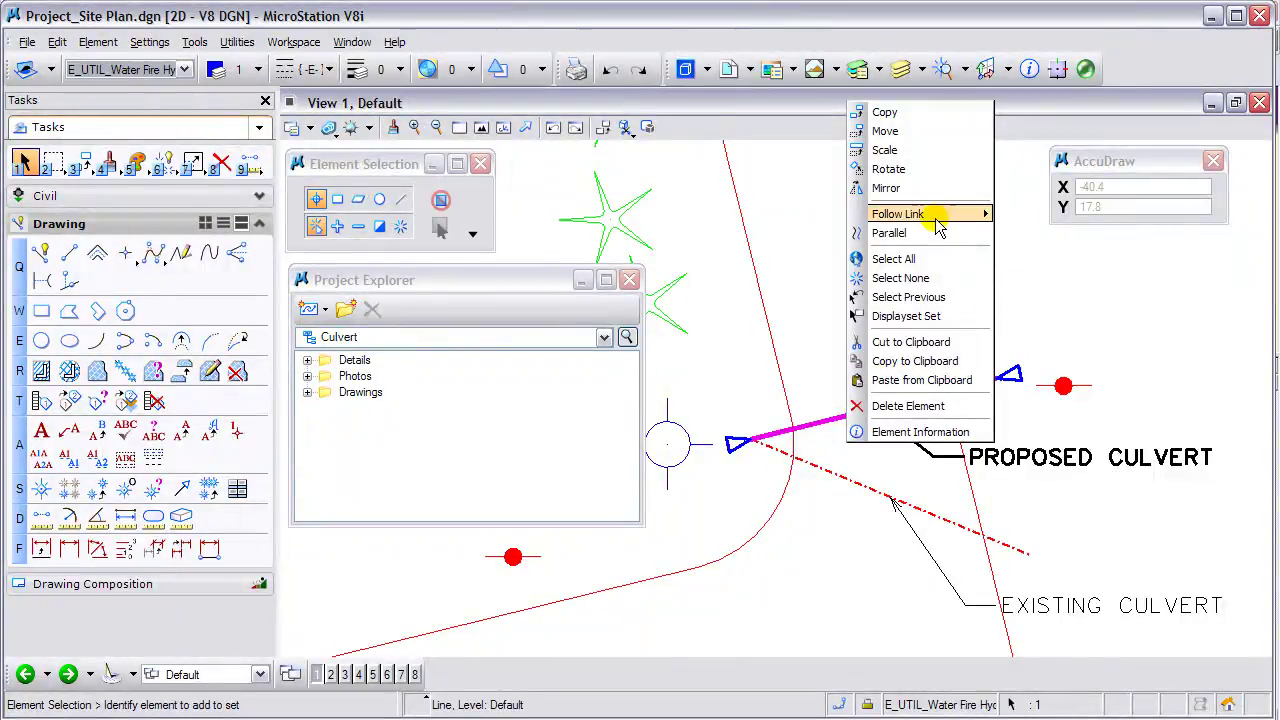
pyautogui.moveTo(938, 226)
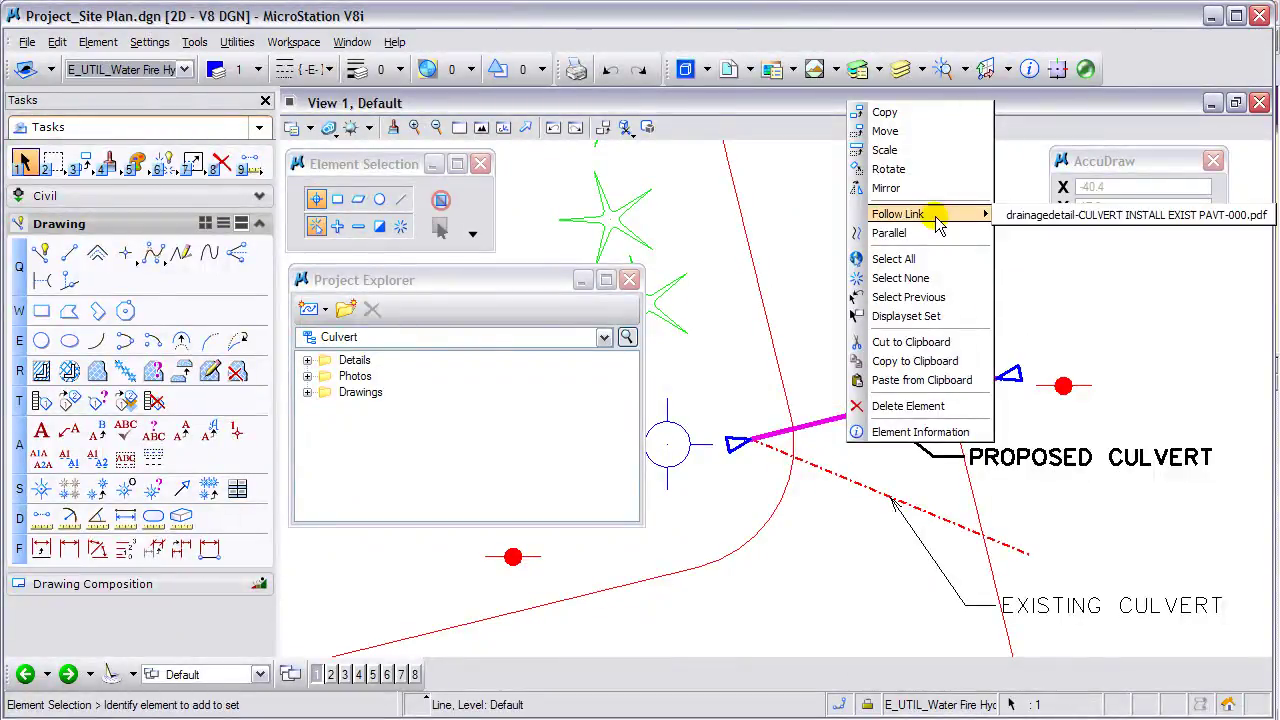
pyautogui.click(1030, 217)
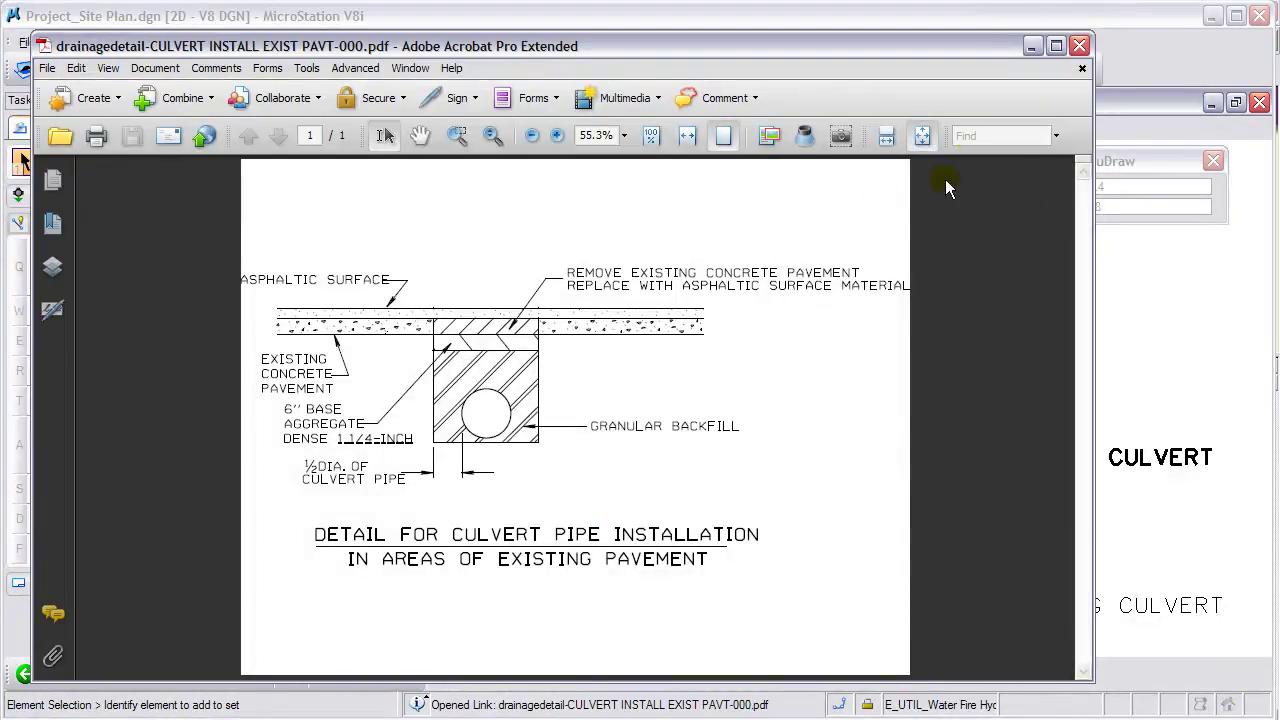
pyautogui.click(1079, 47)
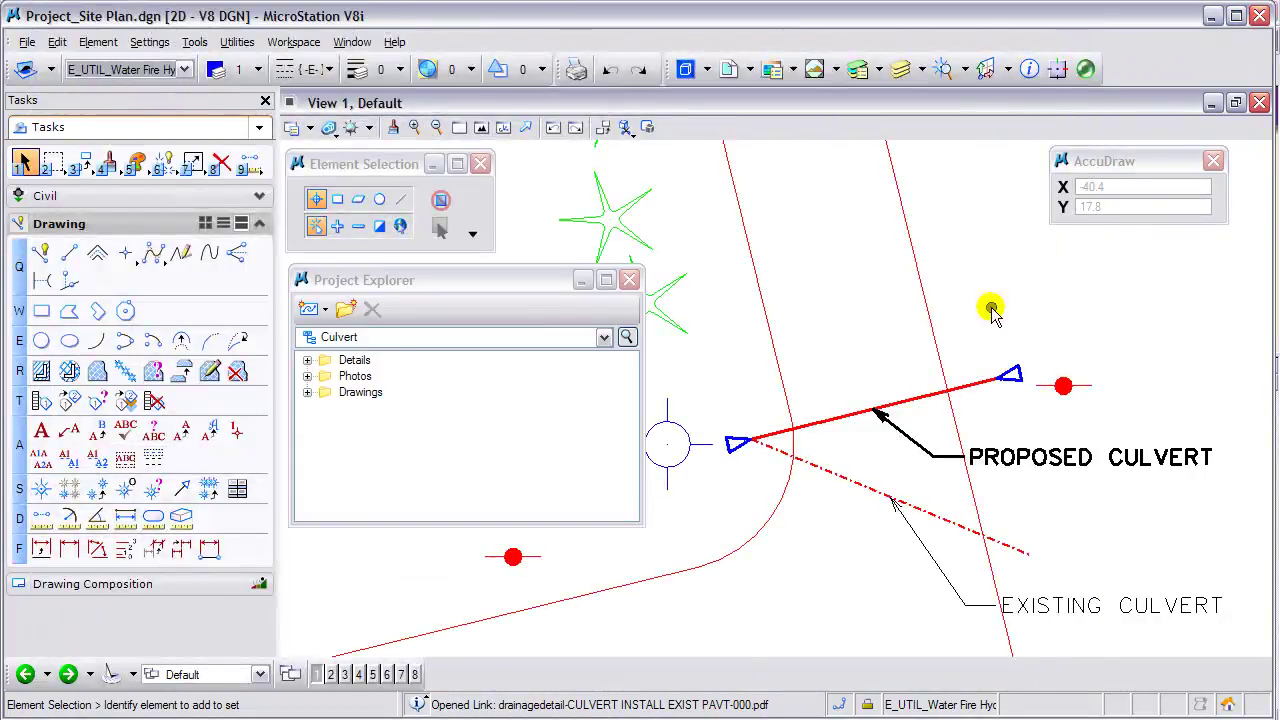
pyautogui.rightClick(1013, 385)
pyautogui.moveTo(1040, 503)
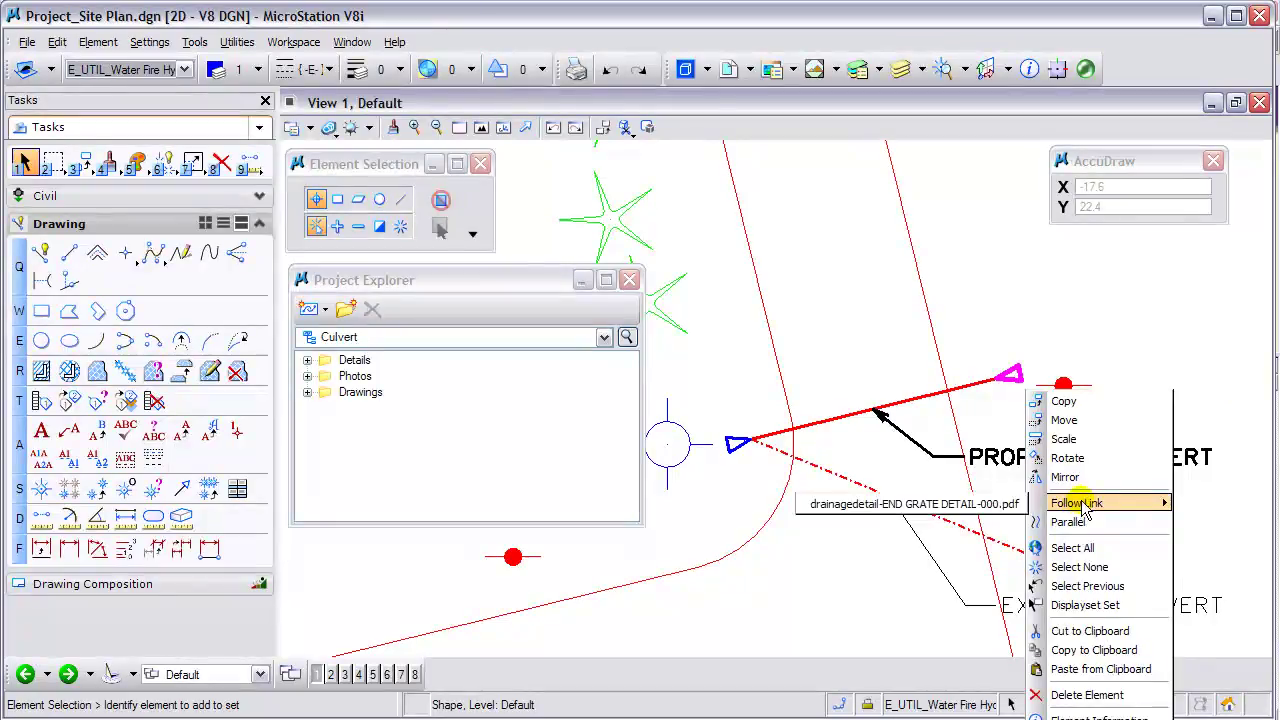
pyautogui.click(992, 512)
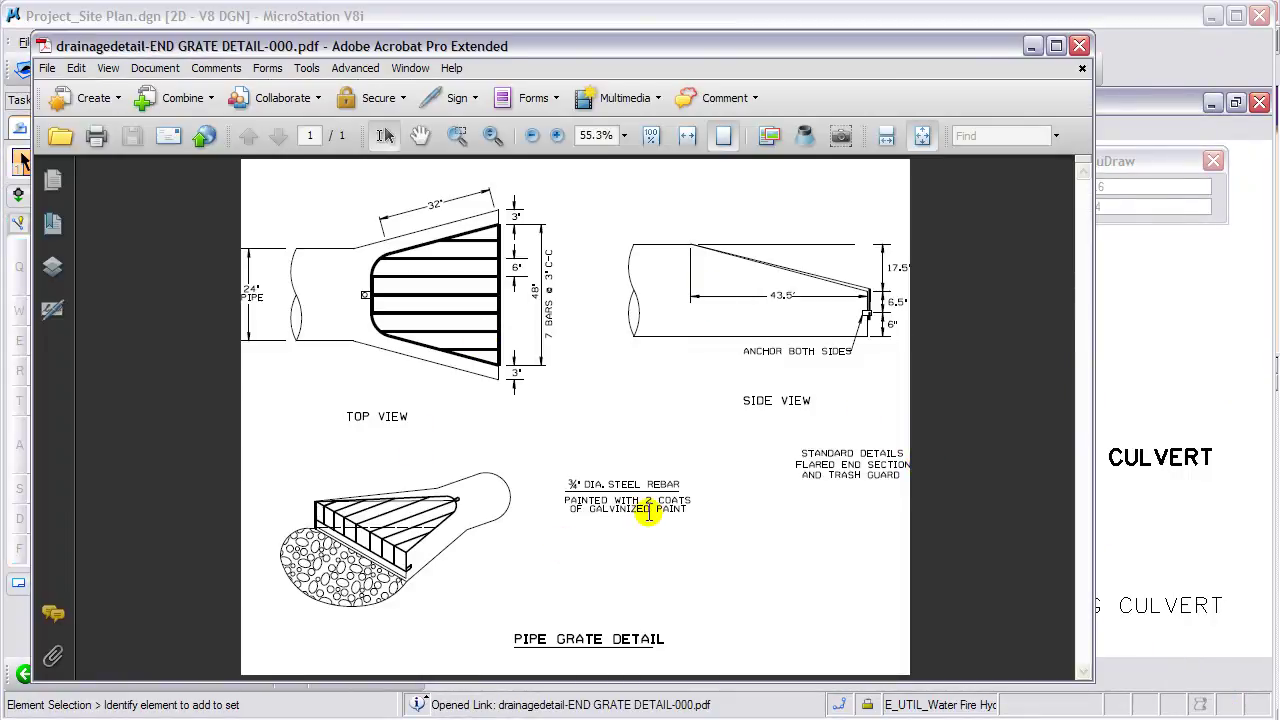
pyautogui.click(1079, 47)
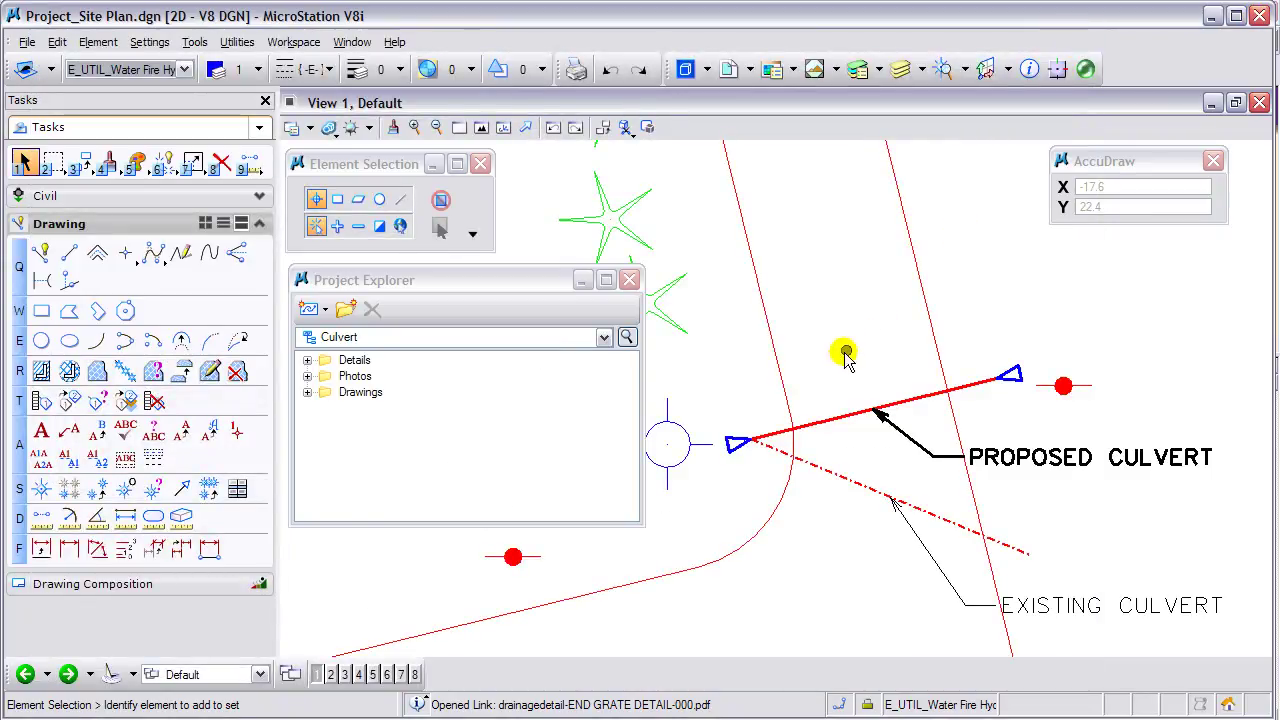
# Inspect the proposed culvert line's CULVERT INSTALL link properties in Element Information.
pyautogui.click(835, 420)
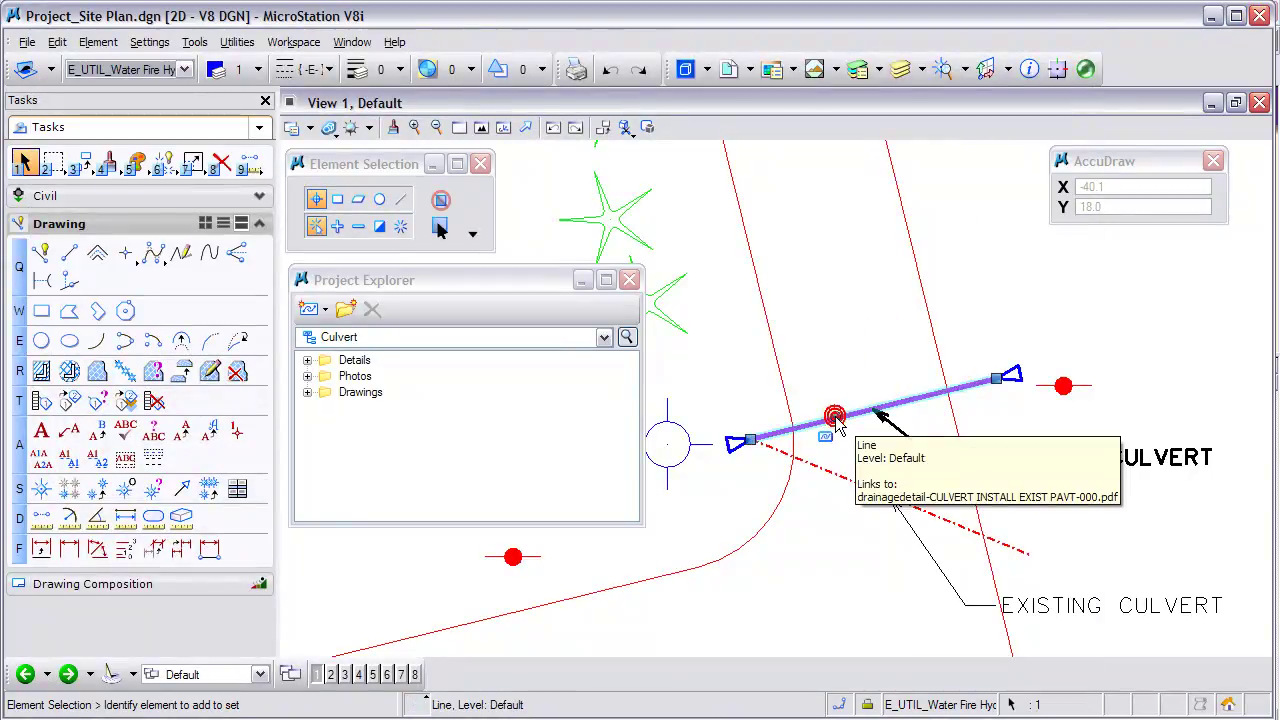
pyautogui.click(1029, 69)
pyautogui.click(593, 133)
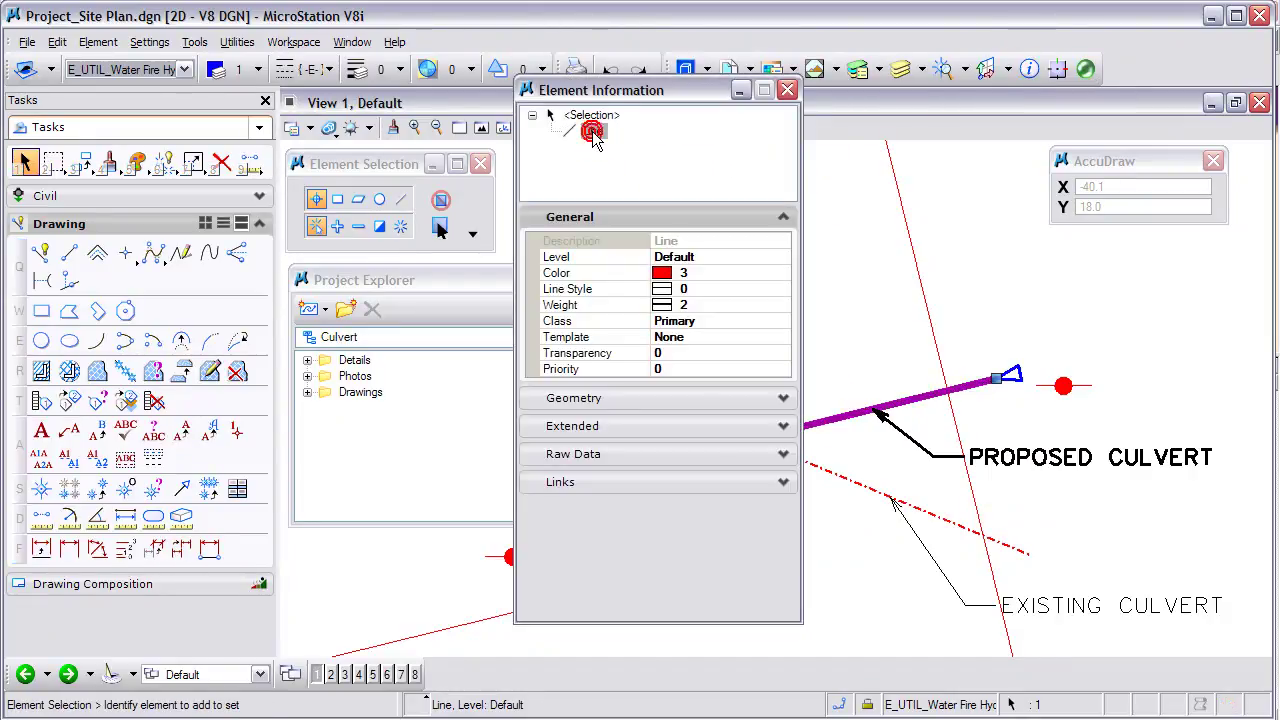
pyautogui.click(783, 483)
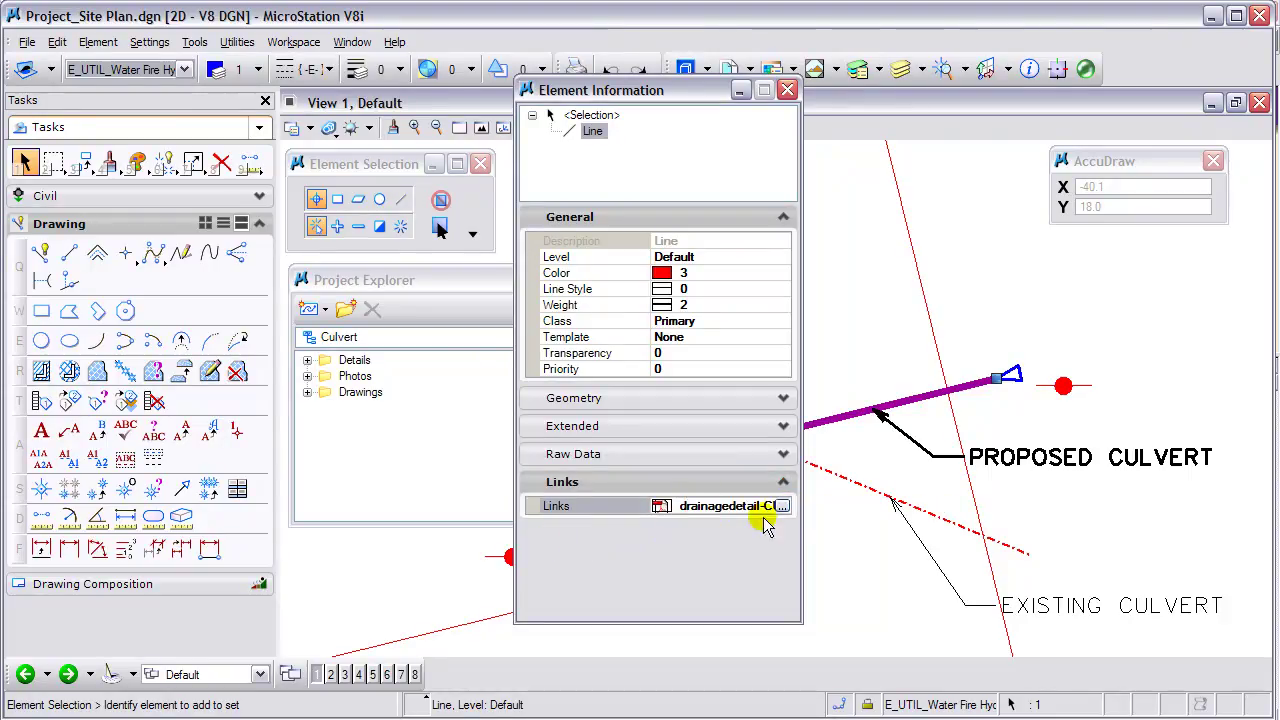
pyautogui.doubleClick(780, 507)
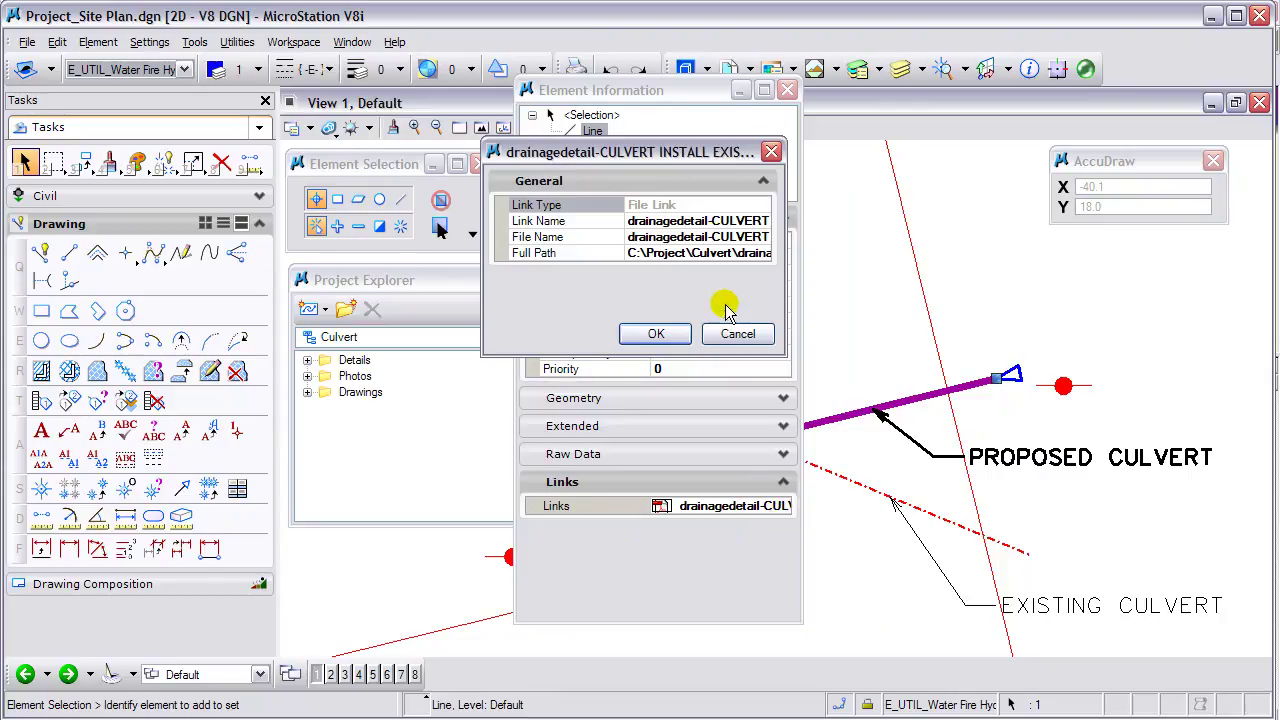
pyautogui.click(656, 334)
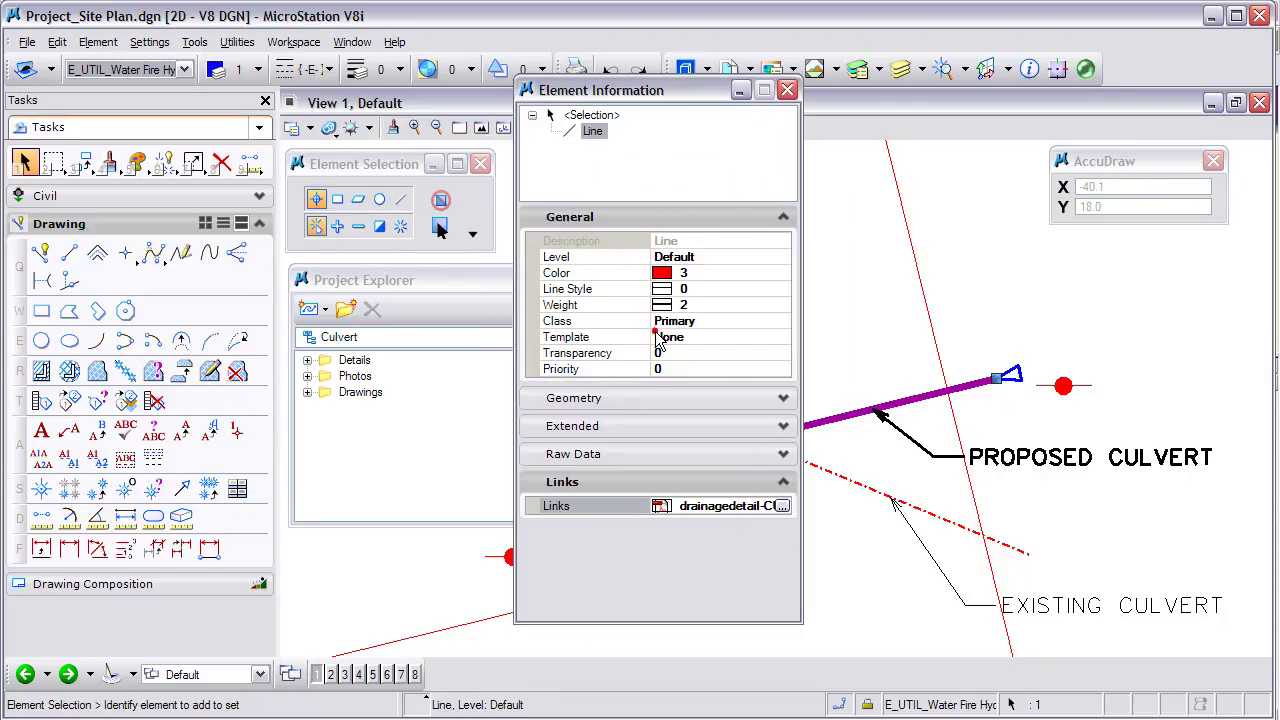
# Delete the CULVERT INSTALL link from the line and close Element Information.
pyautogui.rightClick(588, 514)
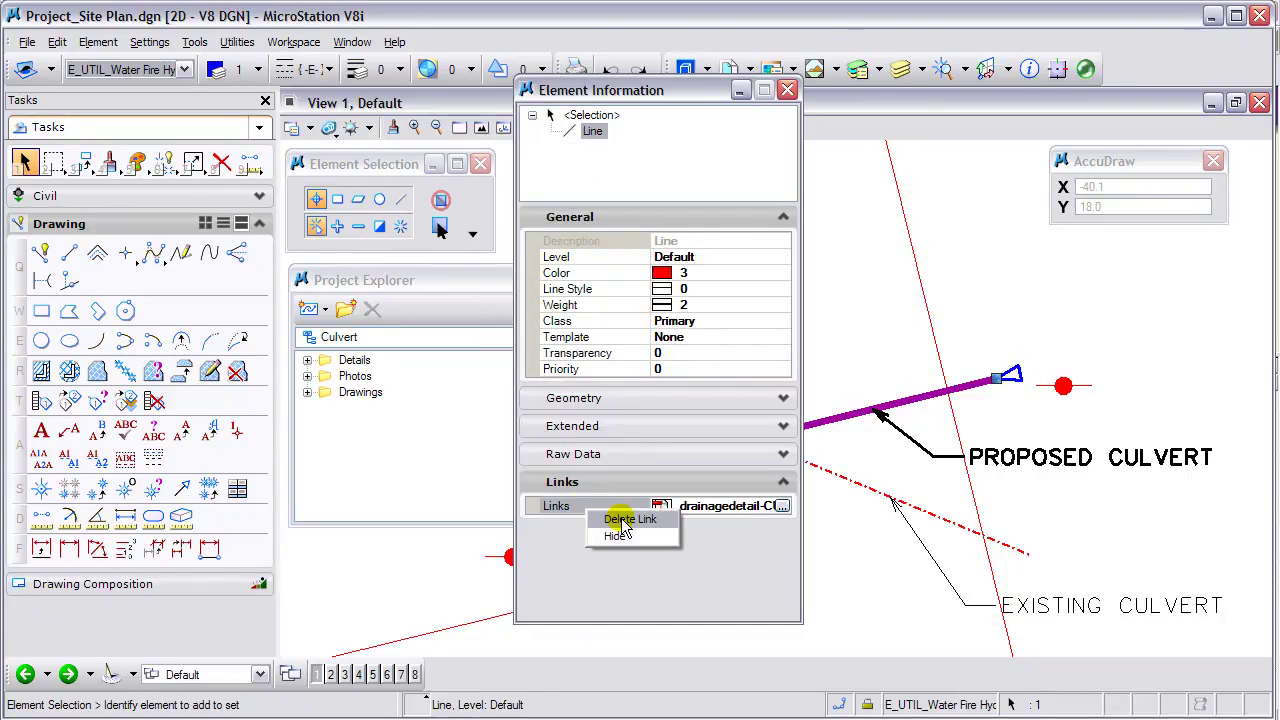
pyautogui.click(632, 524)
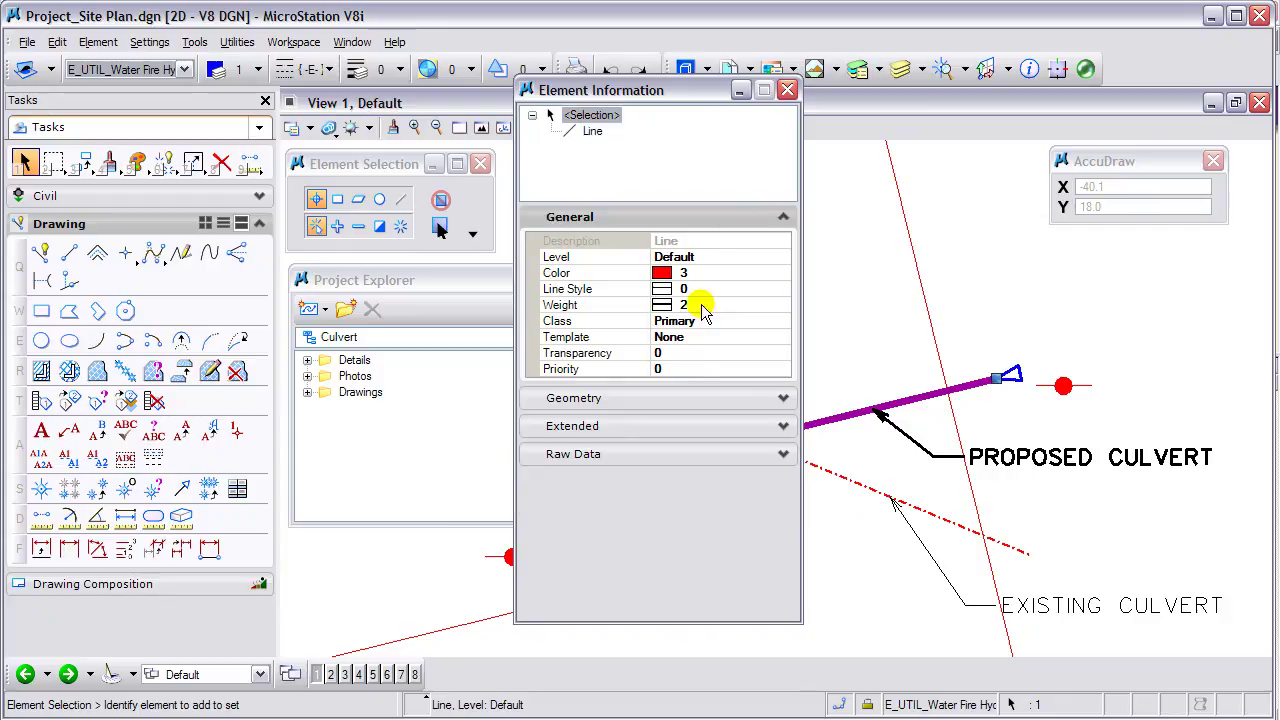
pyautogui.click(787, 90)
pyautogui.click(818, 300)
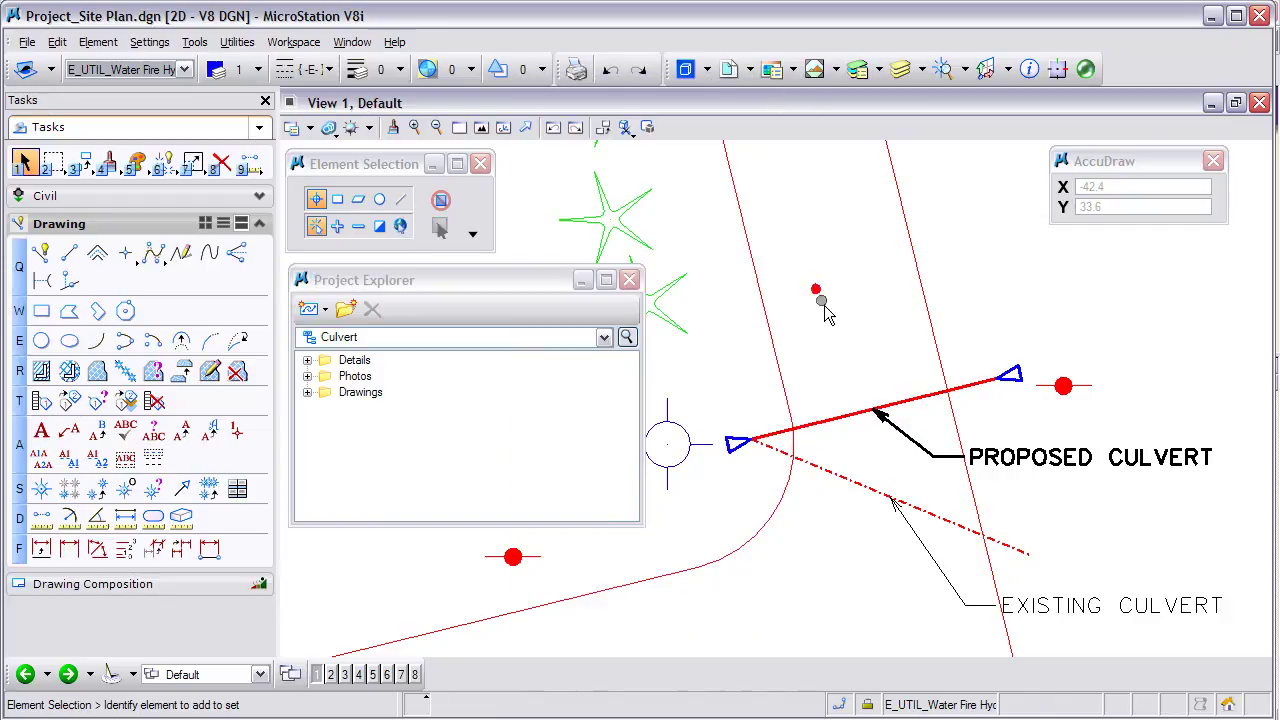